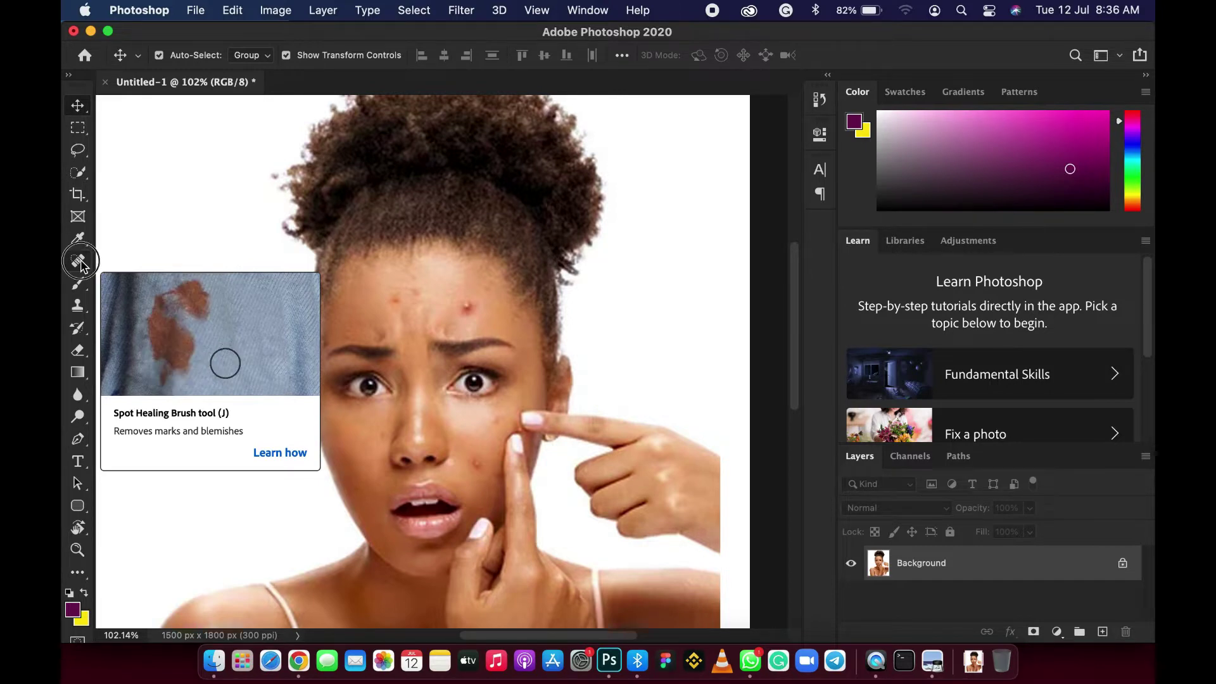
# Step: Select the Spot Healing Brush Tool and zoom in on the red forehead pimple
pyautogui.click(81, 260)
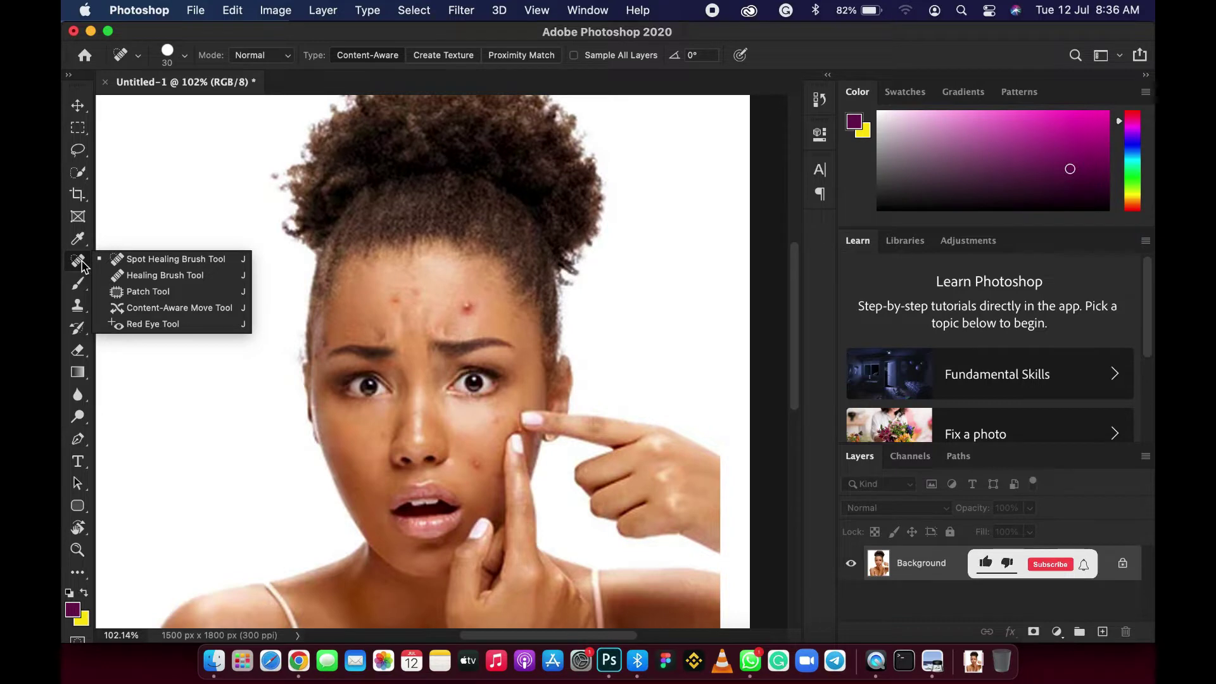
pyautogui.click(145, 262)
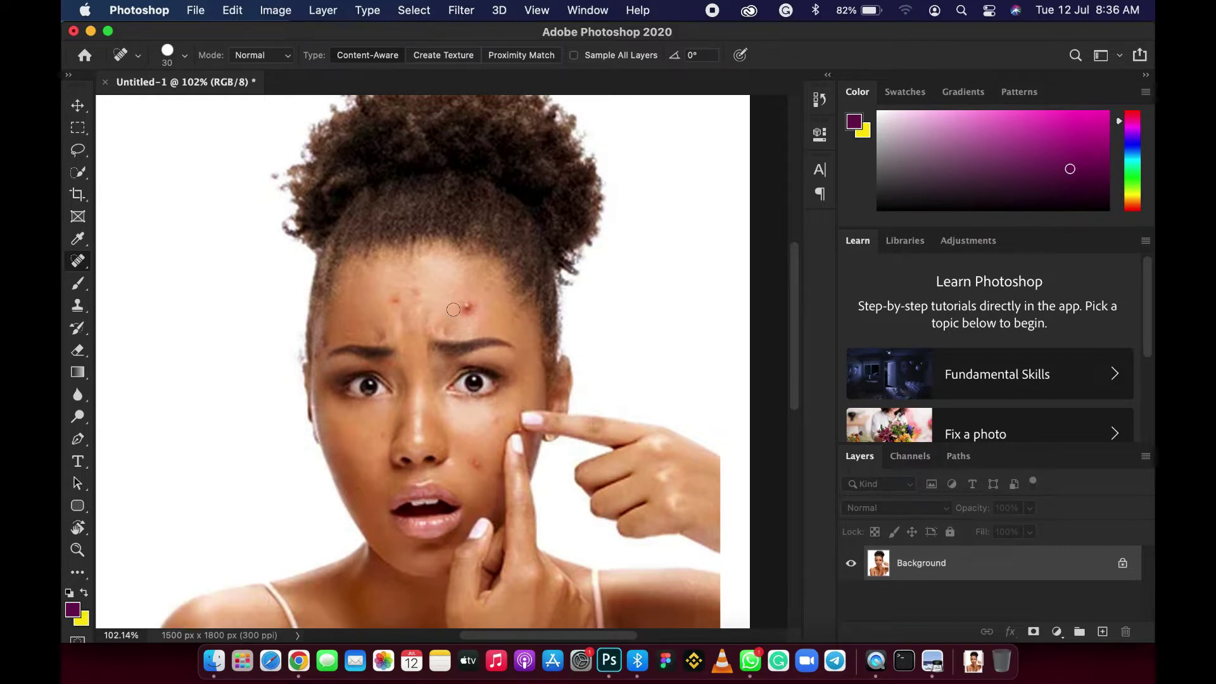
pyautogui.scroll(2, 446, 309)
pyautogui.scroll(2, 453, 308)
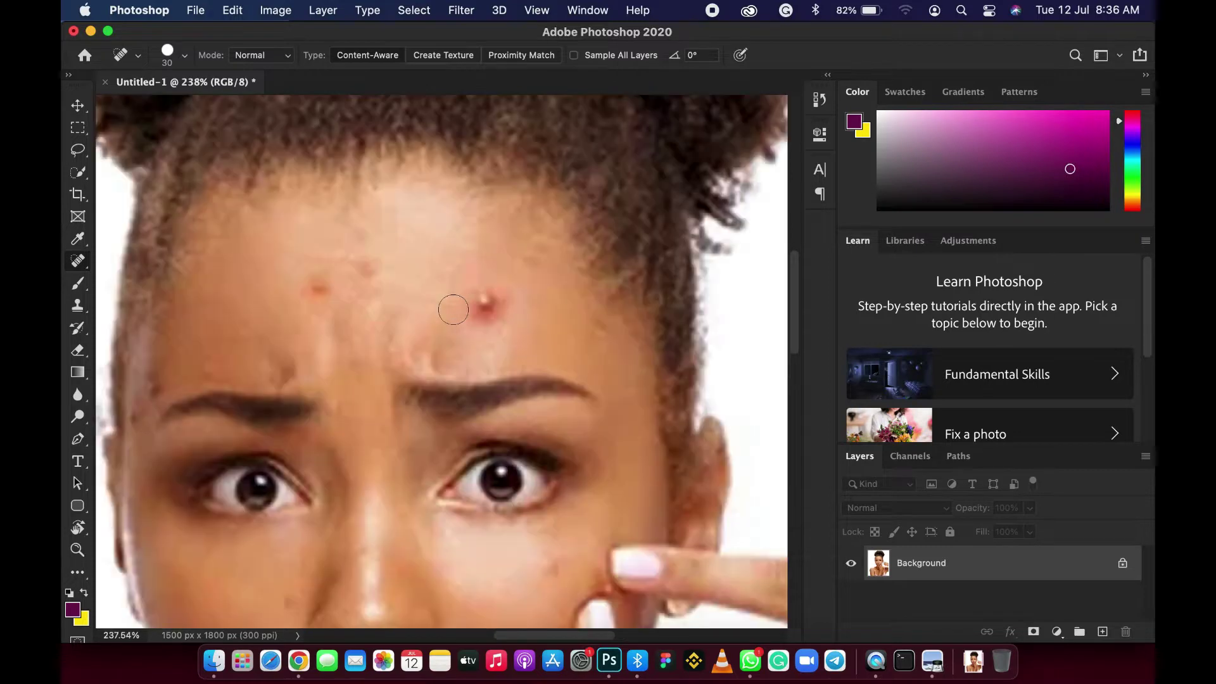
pyautogui.scroll(2, 453, 308)
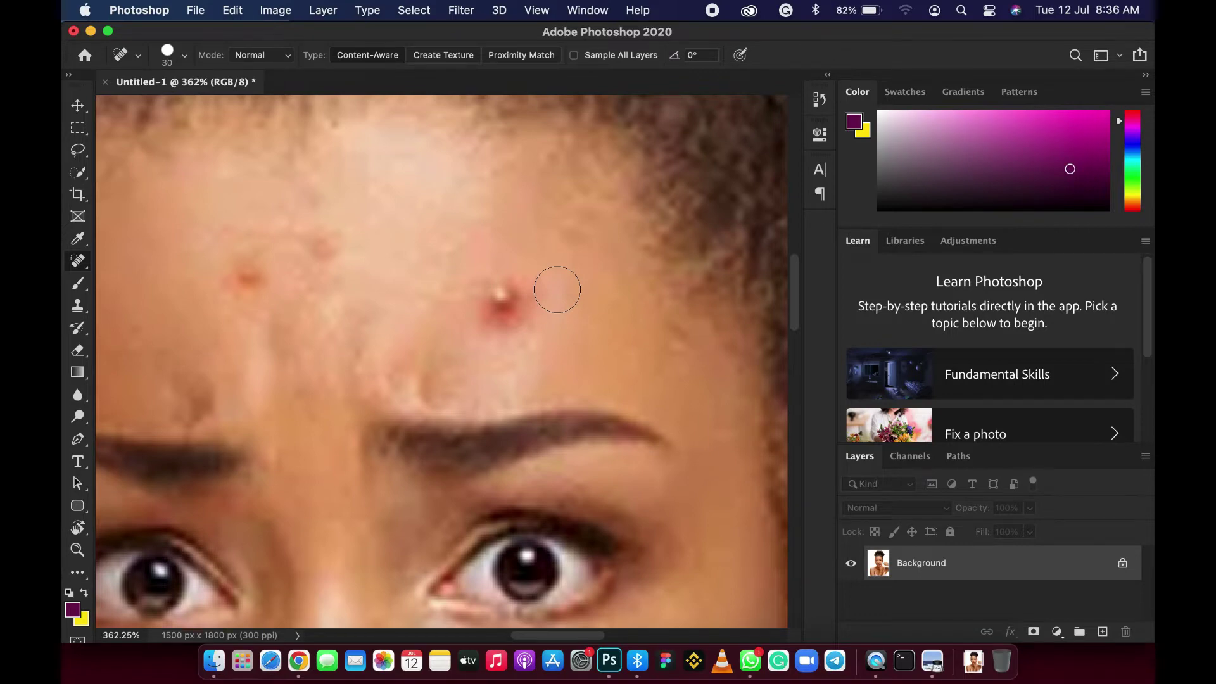
# Step: Set the Spot Healing Brush size to 59 px
pyautogui.click(184, 55)
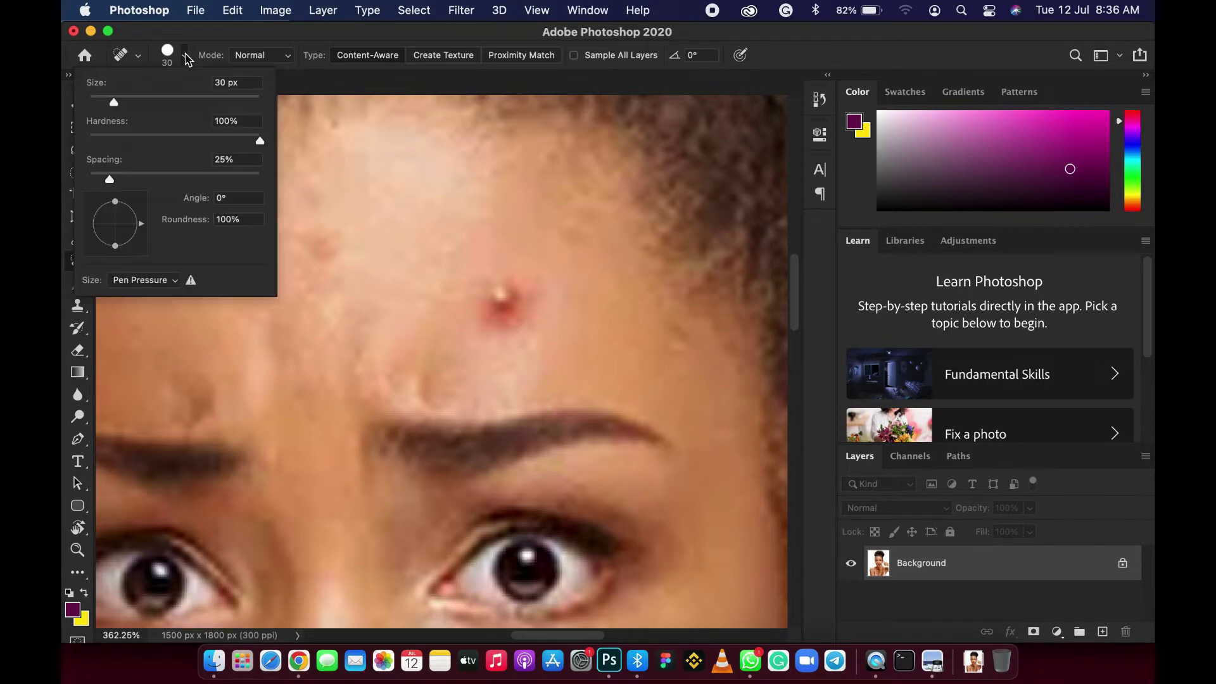
pyautogui.click(131, 102)
pyautogui.moveTo(132, 102); pyautogui.dragTo(139, 102)
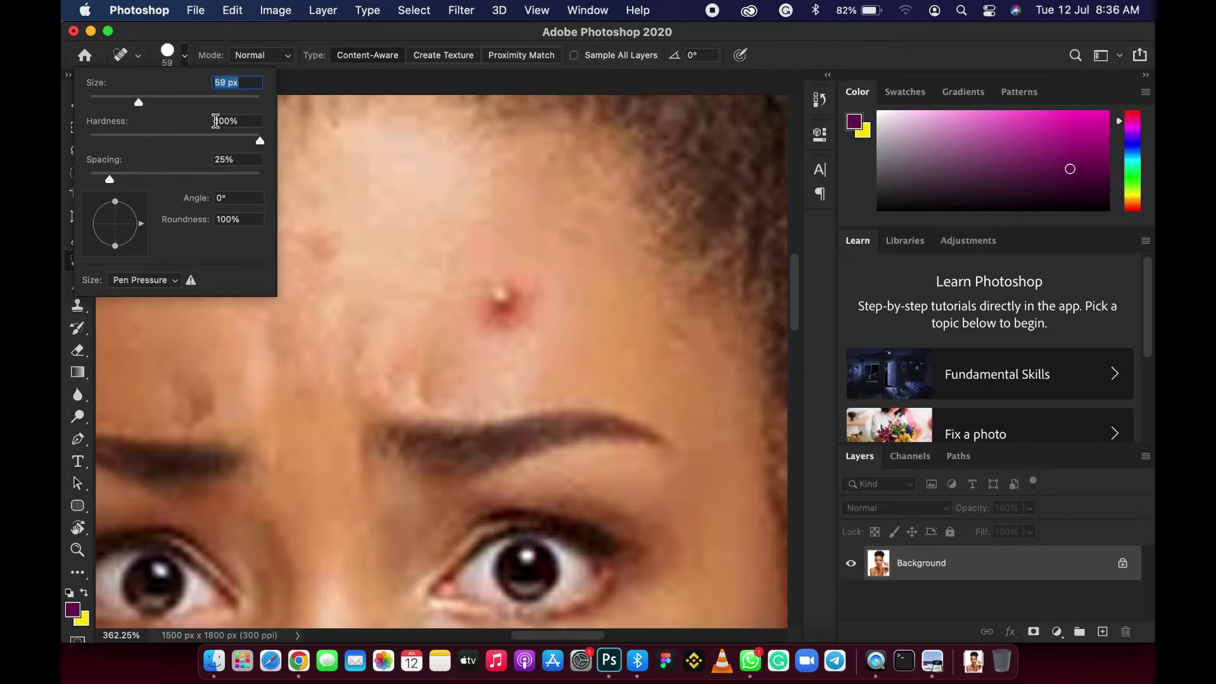
pyautogui.press('Return')
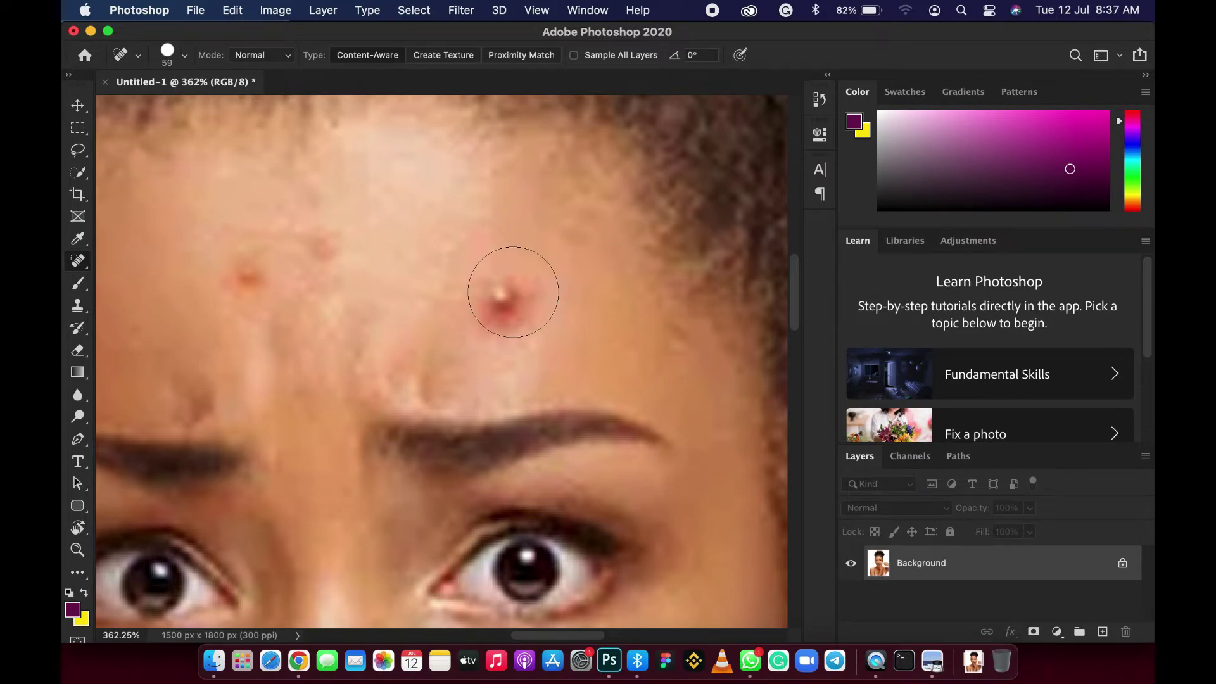
# Step: Try healing the forehead pimple, zoom out, then undo the heal
pyautogui.moveTo(513, 292)
pyautogui.mouseDown()
pyautogui.moveTo(502, 283)
pyautogui.moveTo(504, 294)
pyautogui.mouseUp()
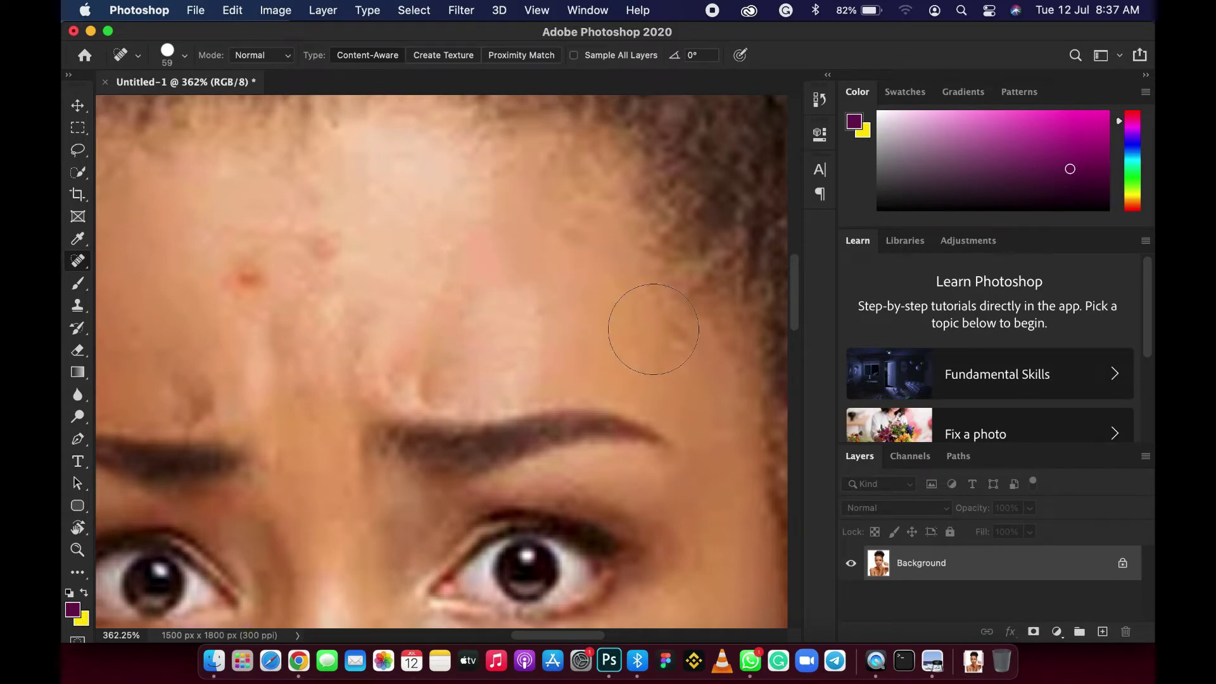
pyautogui.press('[')
pyautogui.press('[')
pyautogui.scroll(-5, 550, 307)
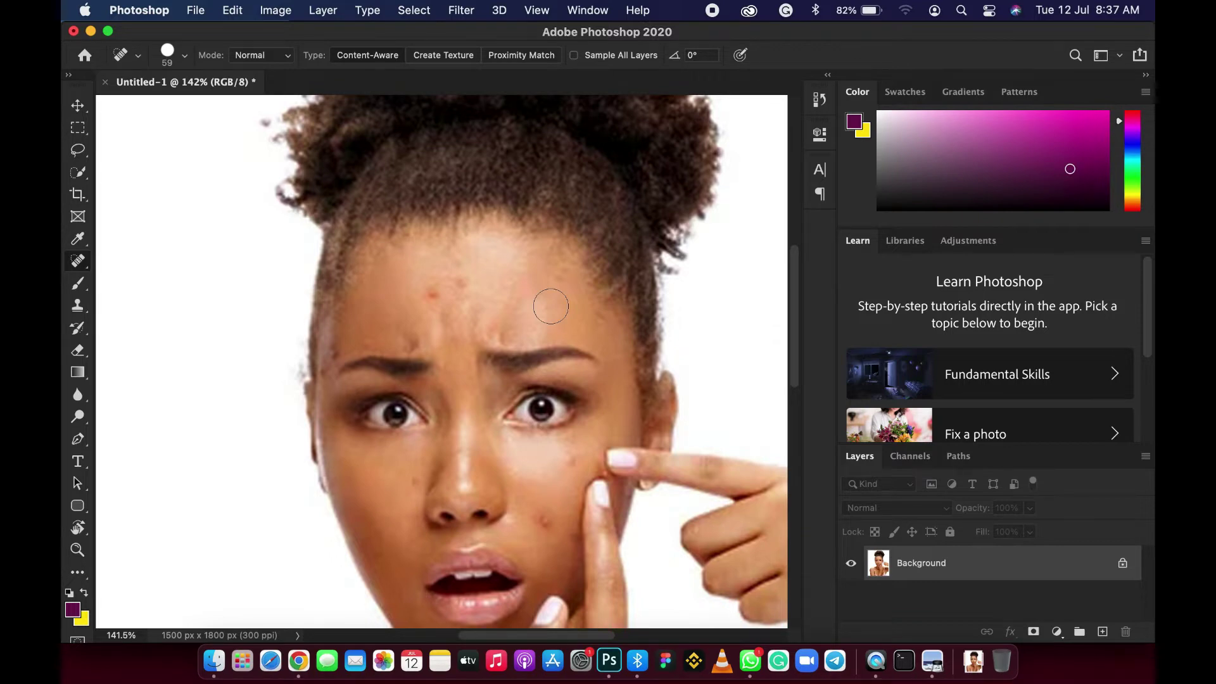
pyautogui.press('super+z')
# Step: Switch to the Healing Brush Tool and zoom in on the forehead pimple
pyautogui.rightClick(87, 265)
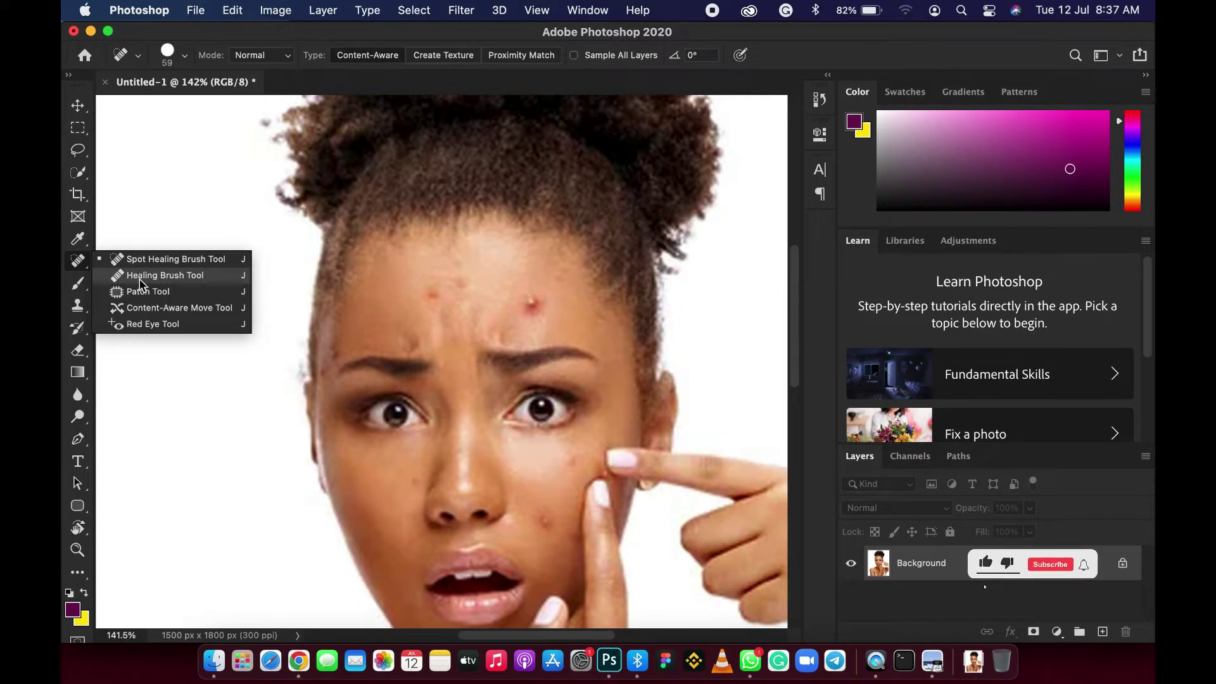
pyautogui.click(141, 282)
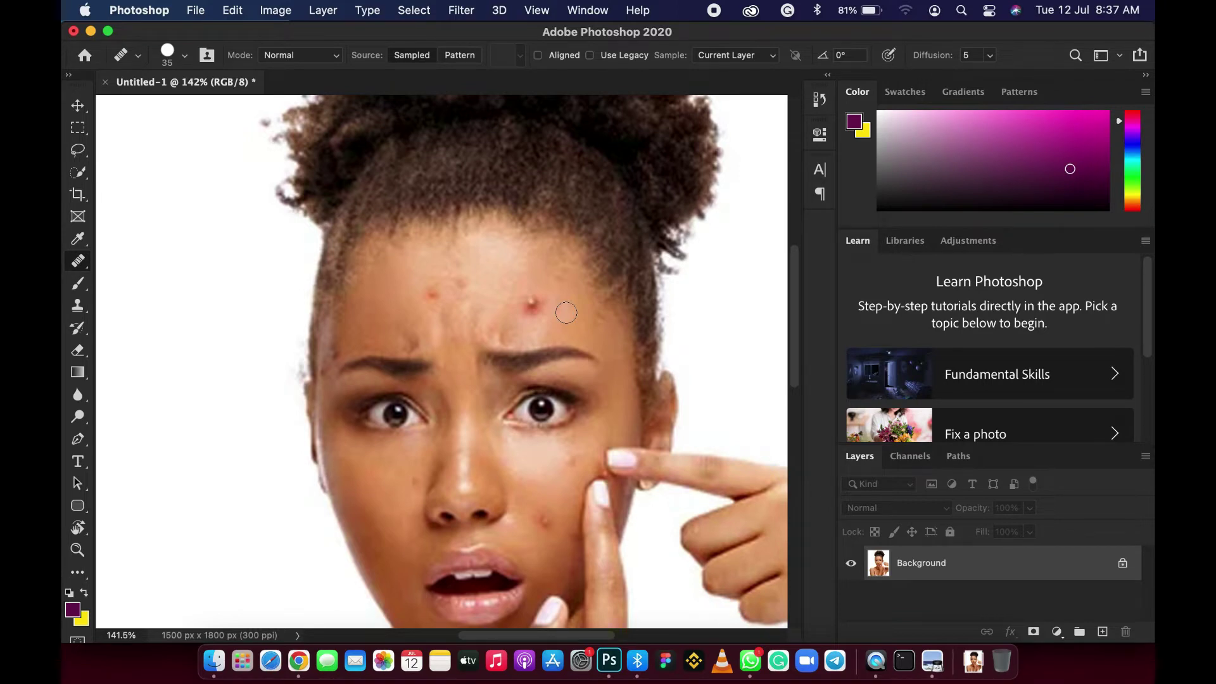
pyautogui.scroll(3, 566, 312)
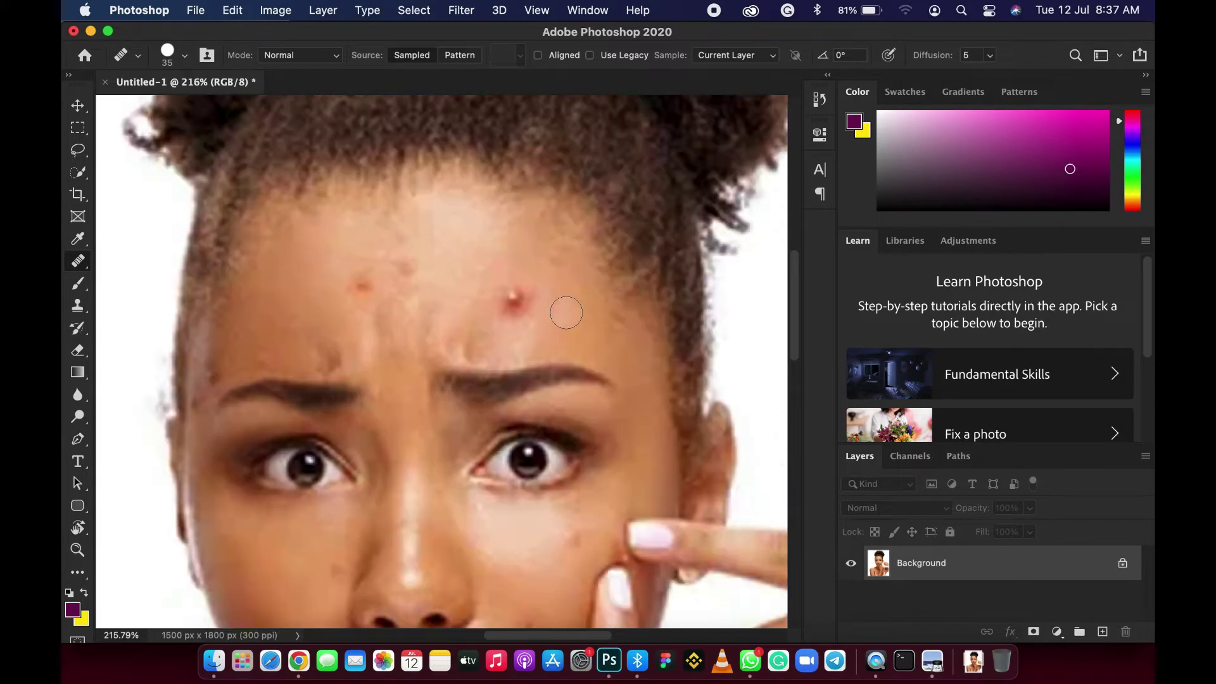
pyautogui.scroll(5, 566, 312)
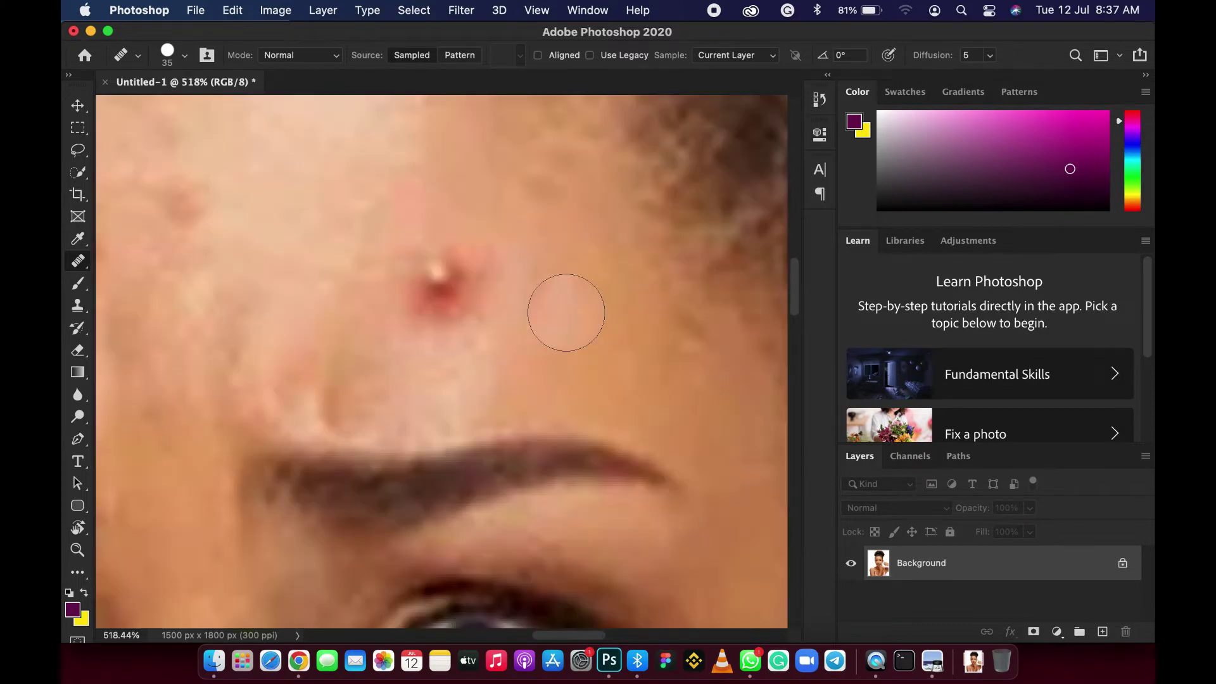
pyautogui.press('alt')
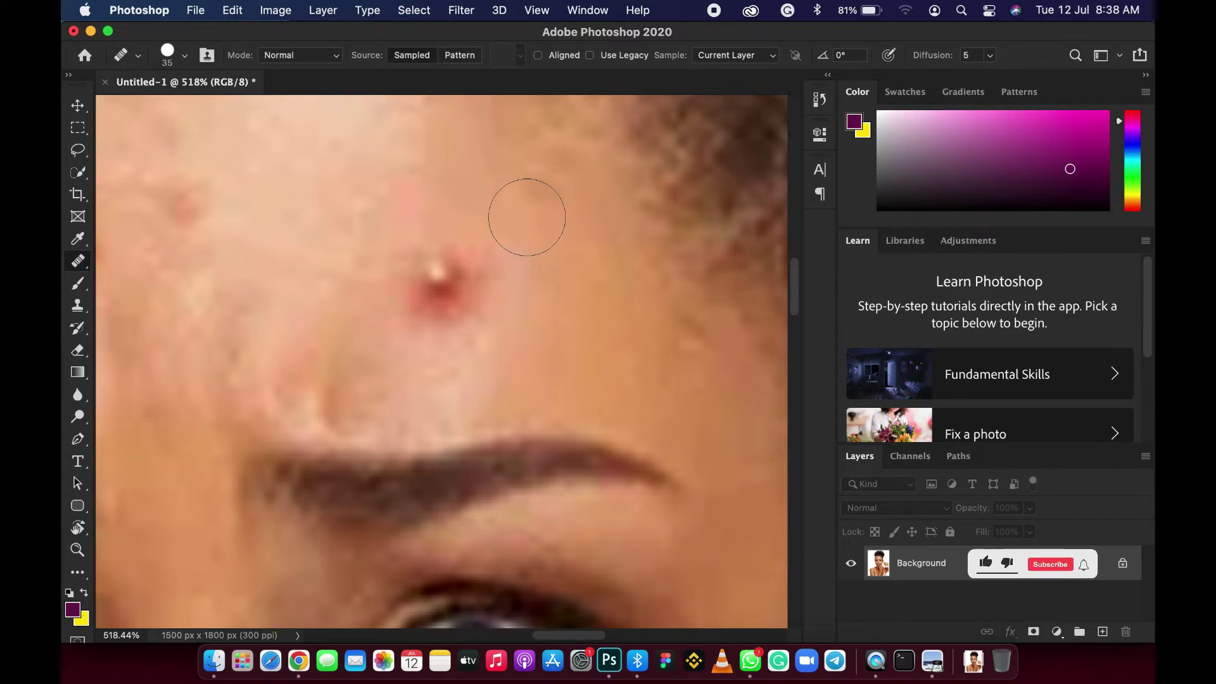
pyautogui.click(448, 278)
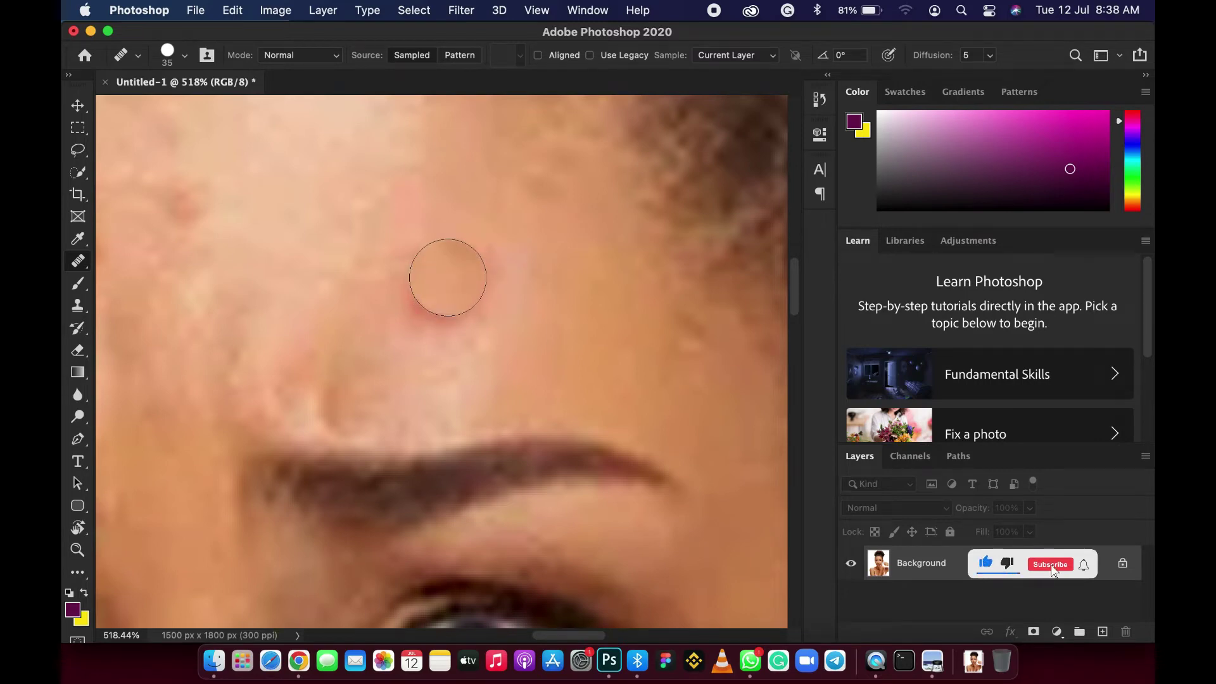
pyautogui.press('super+z')
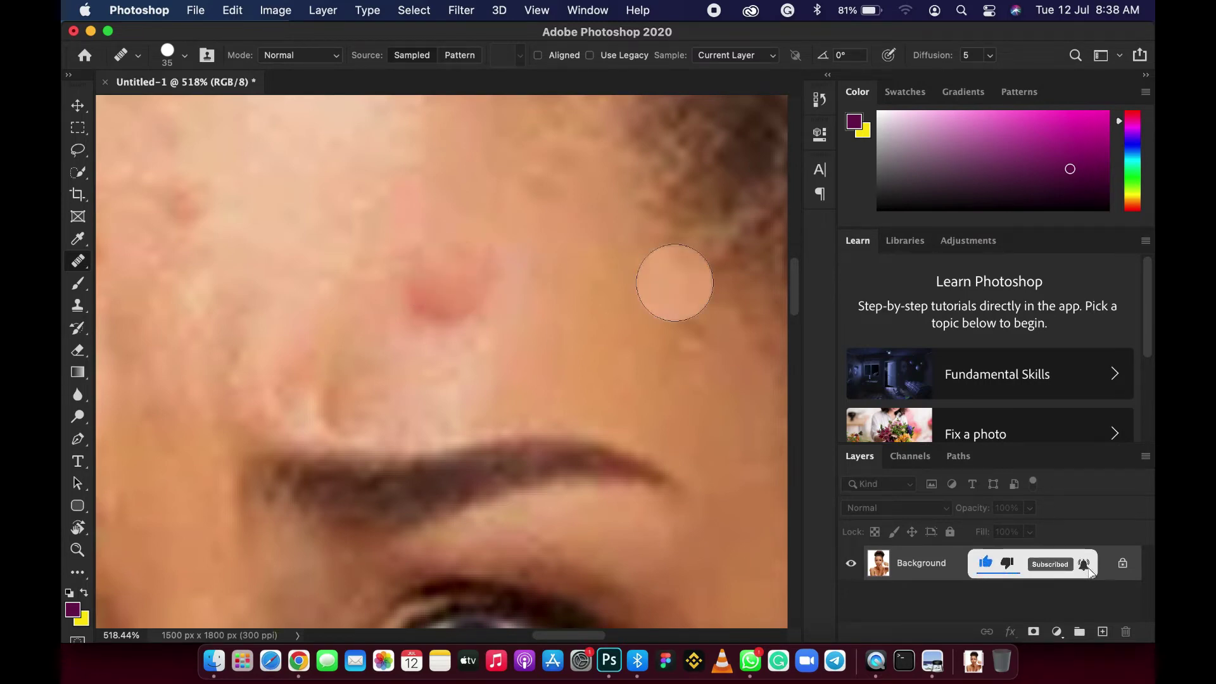
pyautogui.click(426, 304)
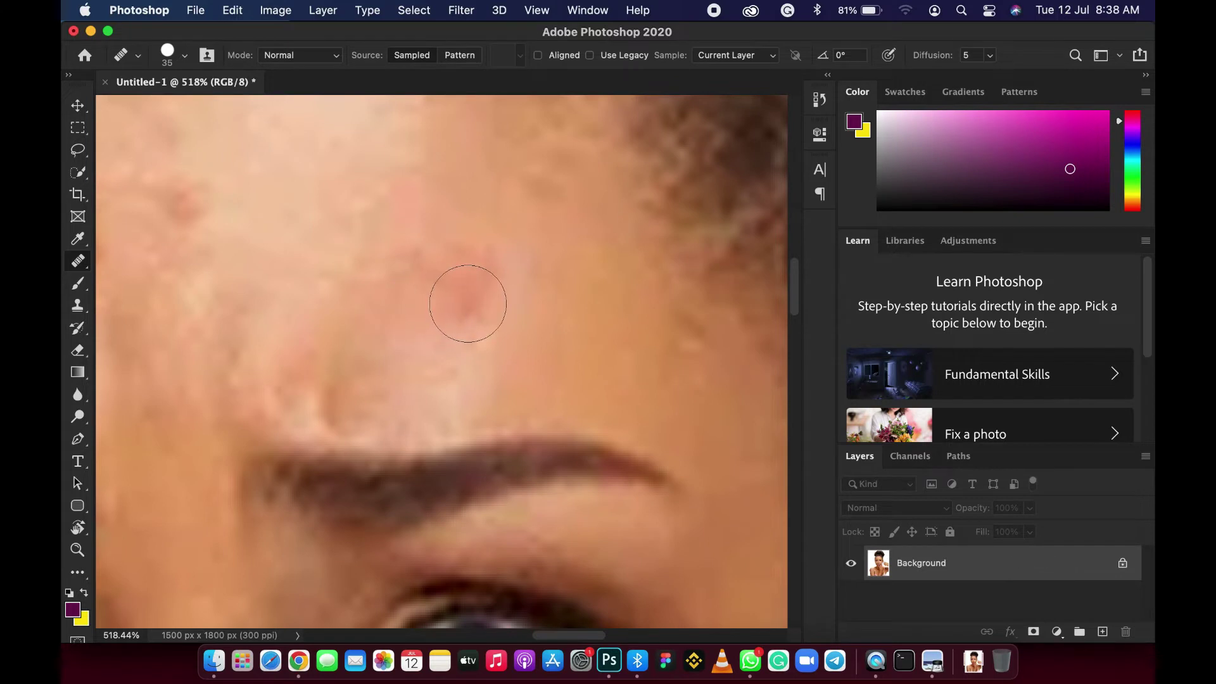
pyautogui.click(468, 303)
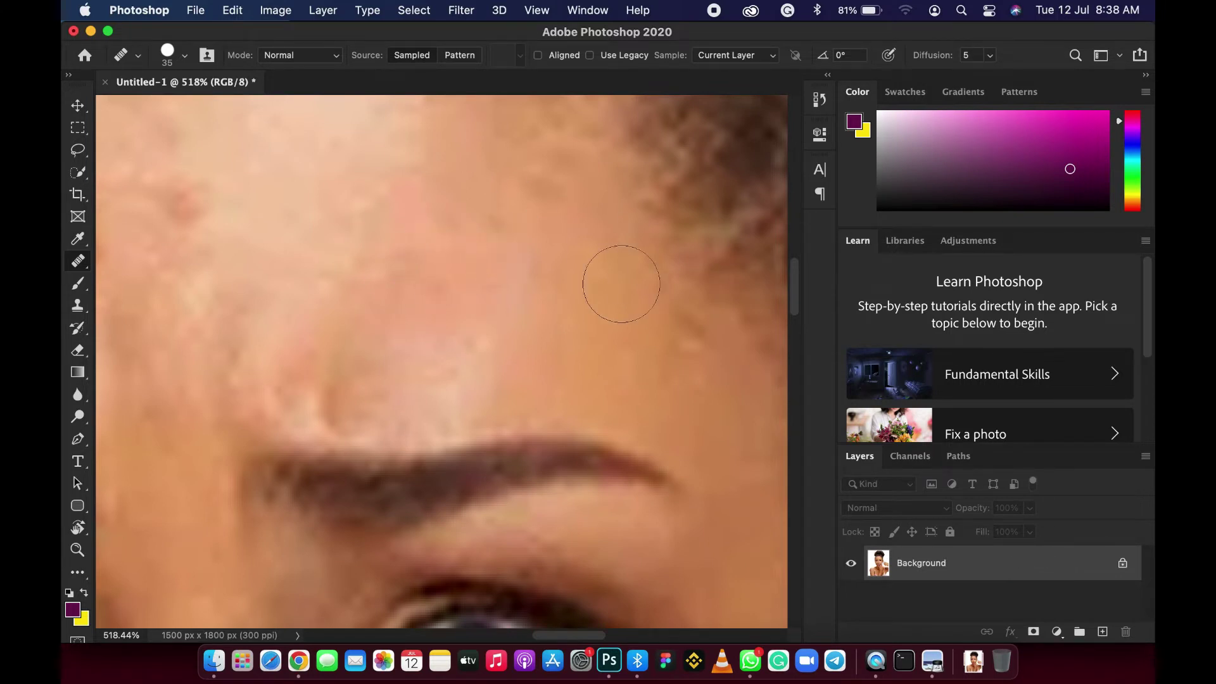
pyautogui.scroll(-4, 621, 284)
pyautogui.scroll(-3, 619, 285)
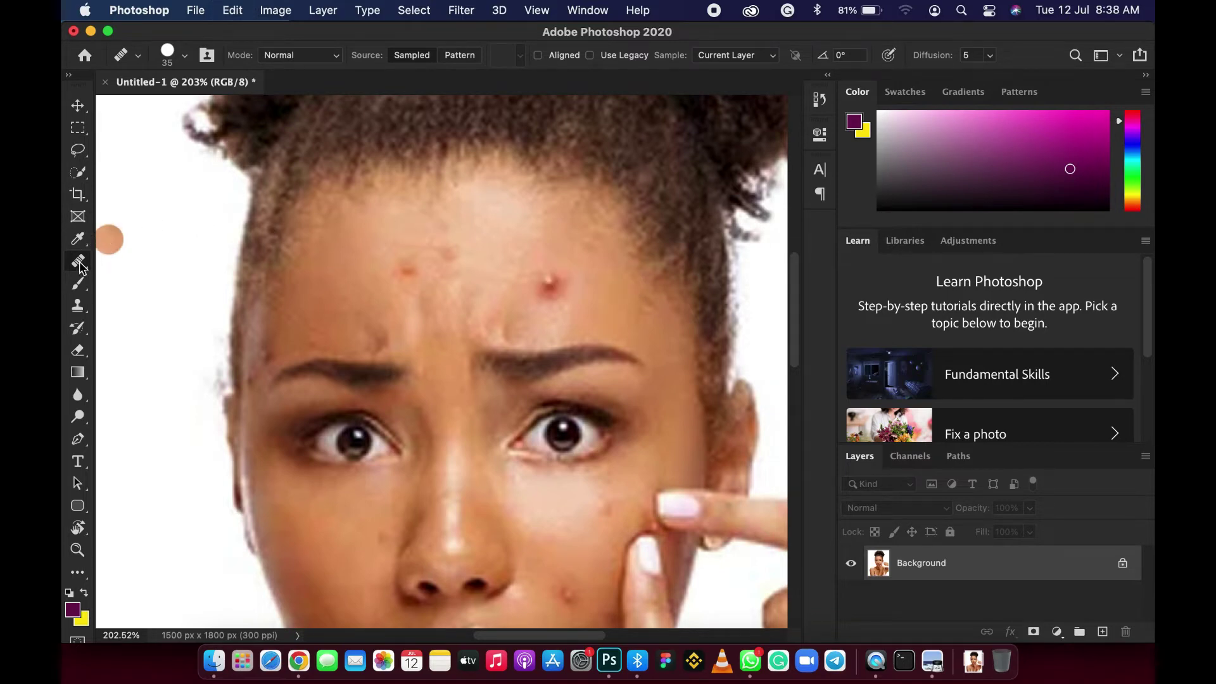
# Step: Switch to the Patch Tool and zoom in on the forehead pimple
pyautogui.moveTo(78, 266); pyautogui.dragTo(127, 295)
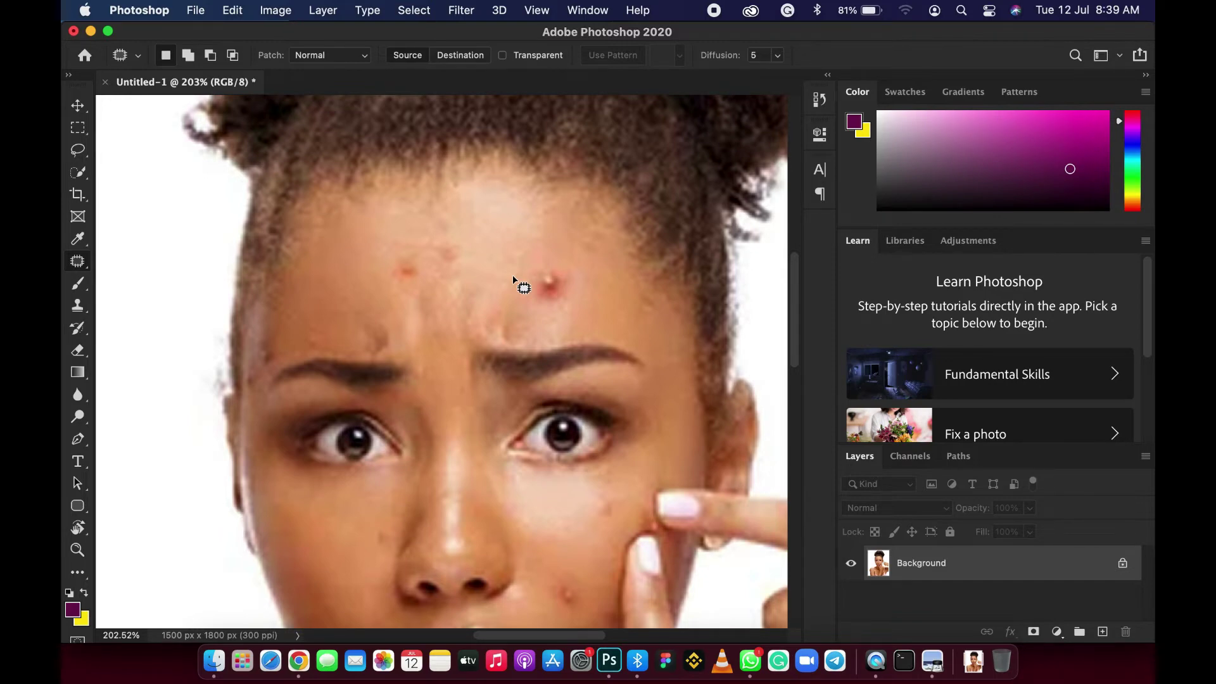
pyautogui.scroll(3, 539, 279)
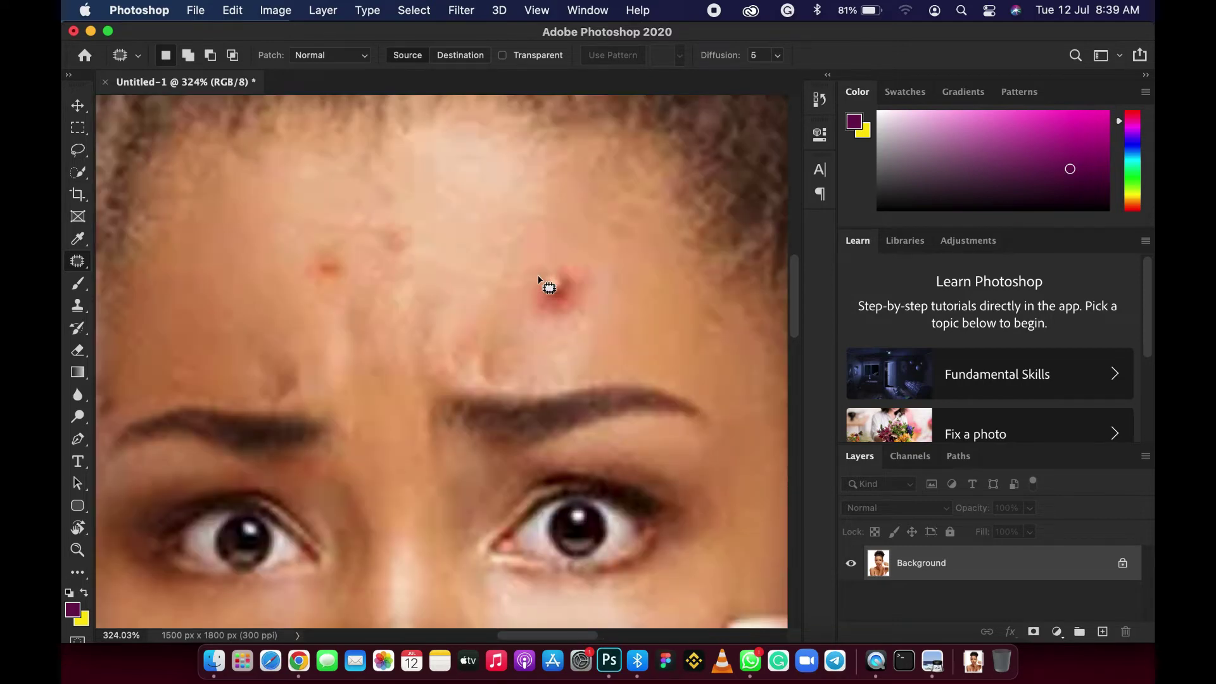
pyautogui.rightClick(538, 272)
# Step: Outline the forehead pimple, patch it with clean skin beside it, and deselect
pyautogui.click(542, 256)
pyautogui.click(542, 257)
pyautogui.moveTo(556, 259)
pyautogui.mouseDown()
pyautogui.moveTo(582, 261)
pyautogui.moveTo(596, 290)
pyautogui.moveTo(585, 311)
pyautogui.moveTo(541, 319)
pyautogui.moveTo(524, 306)
pyautogui.moveTo(542, 261)
pyautogui.mouseUp()
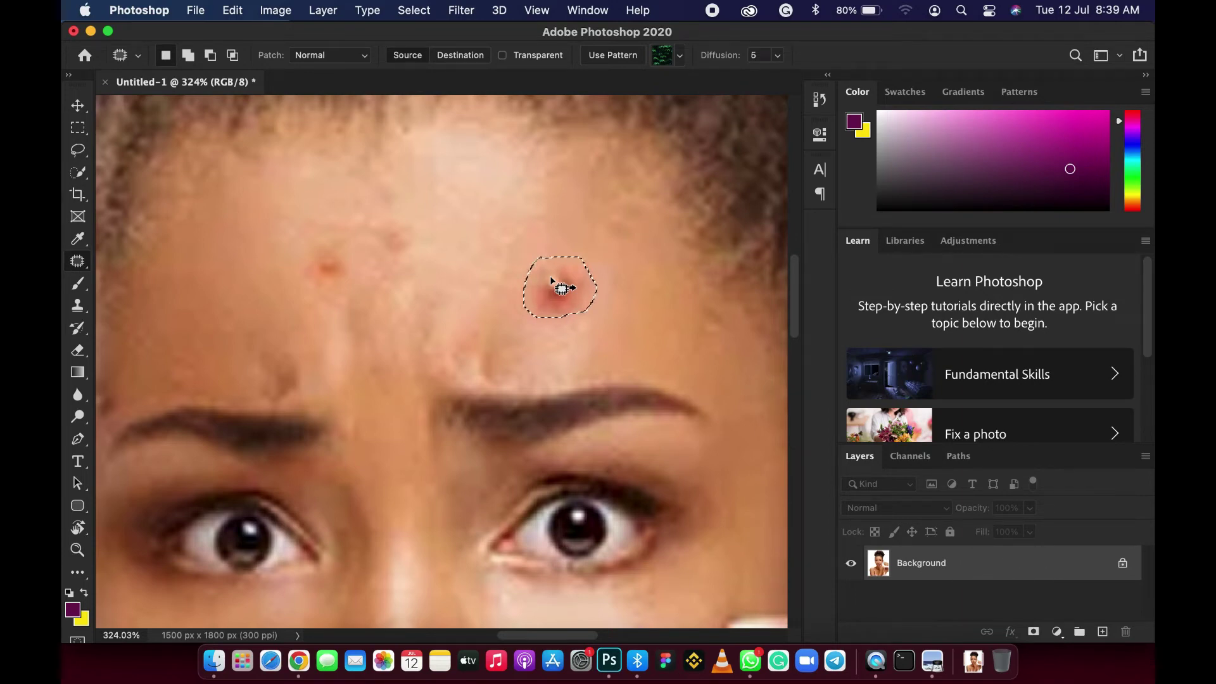
pyautogui.moveTo(551, 279); pyautogui.dragTo(630, 254)
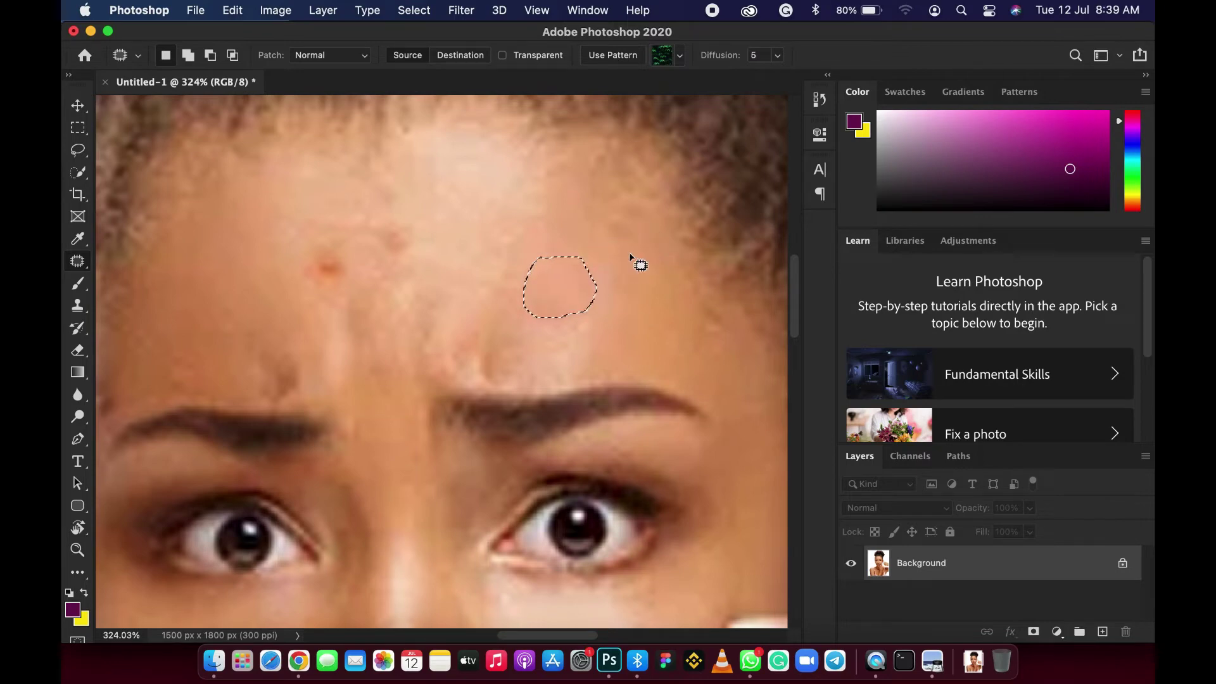
pyautogui.press('super+d')
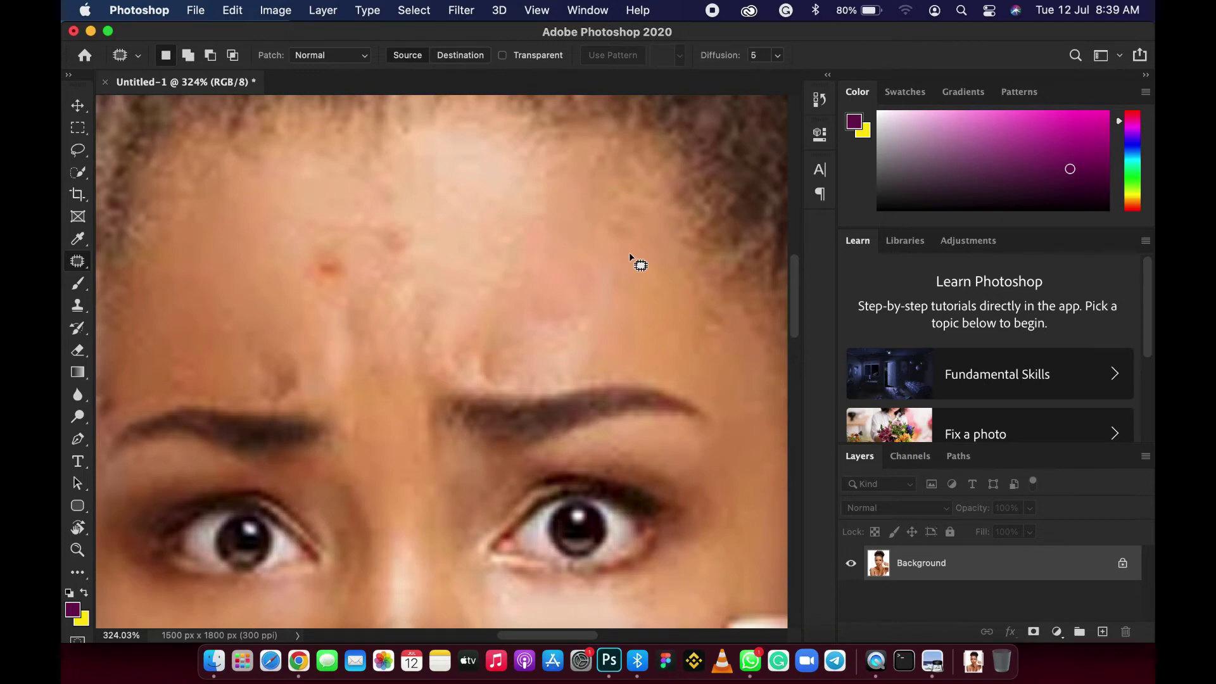
pyautogui.scroll(-5, 629, 251)
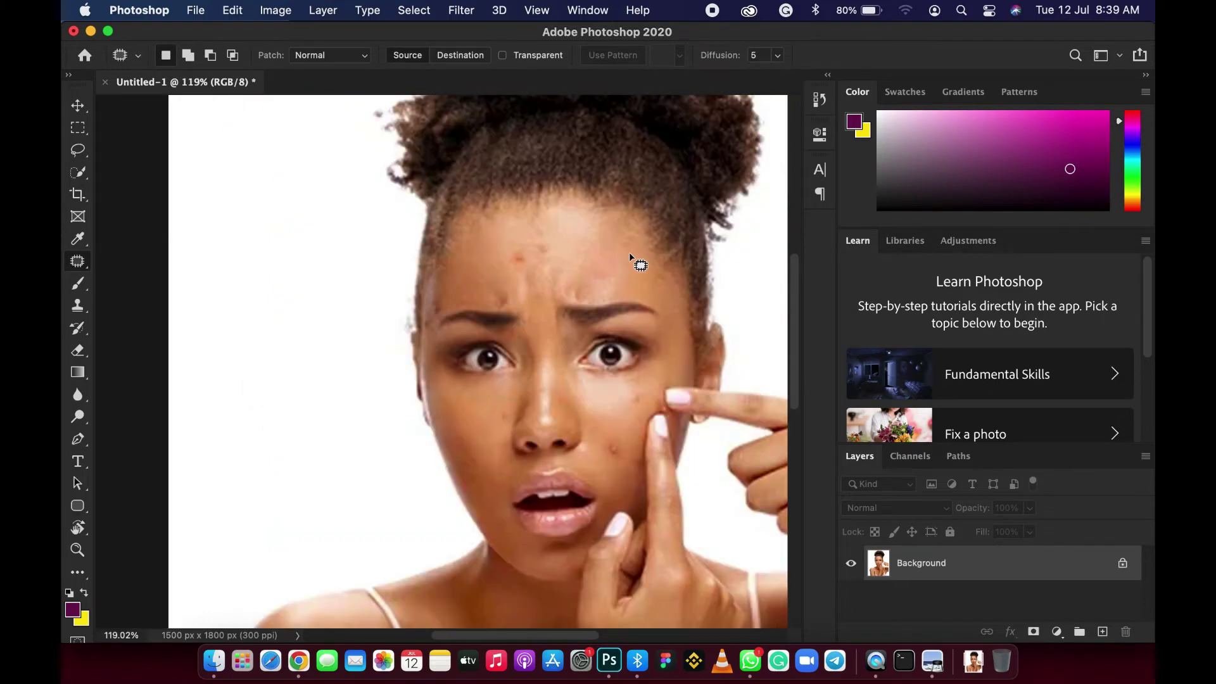
# Step: Undo the patch, pick the Content-Aware Move Tool, and outline the forehead pimple
pyautogui.press('super+z')
pyautogui.press('super+z')
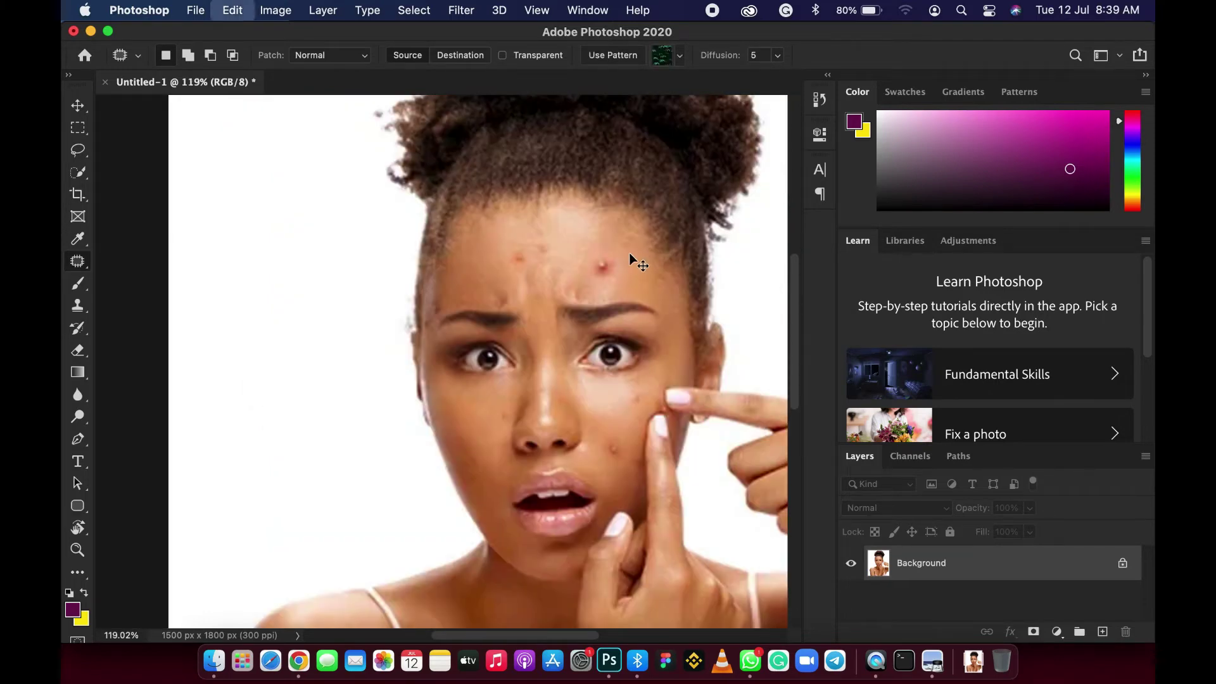
pyautogui.click(76, 262)
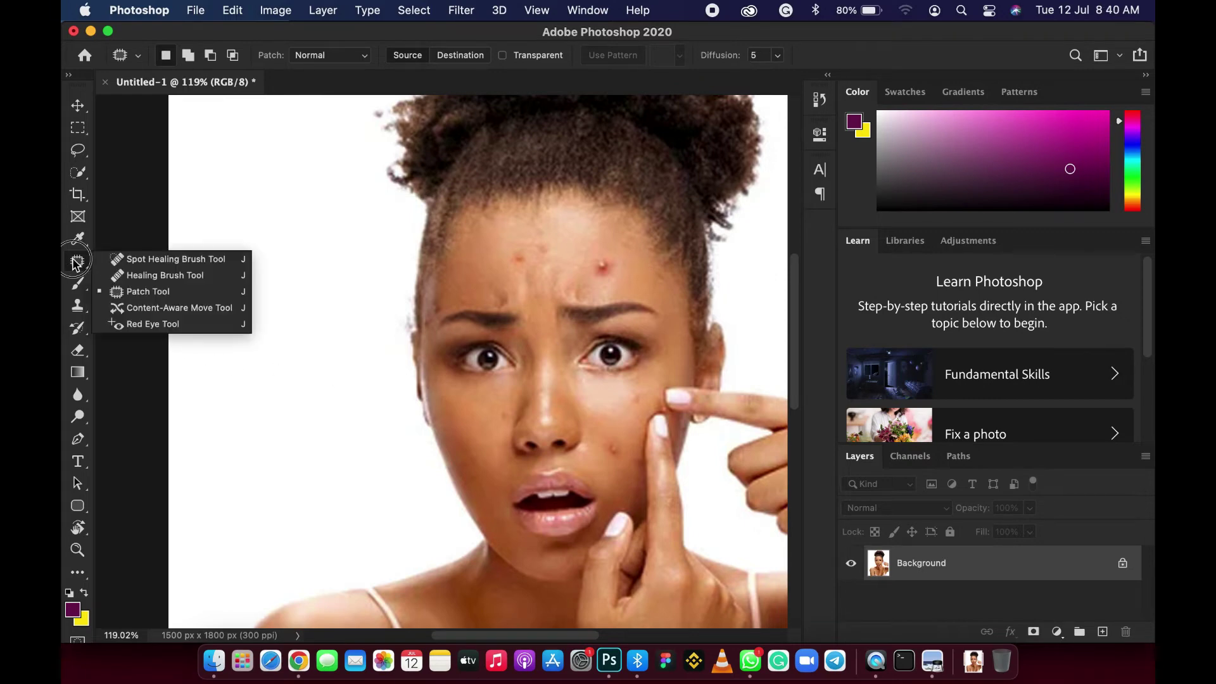
pyautogui.click(129, 308)
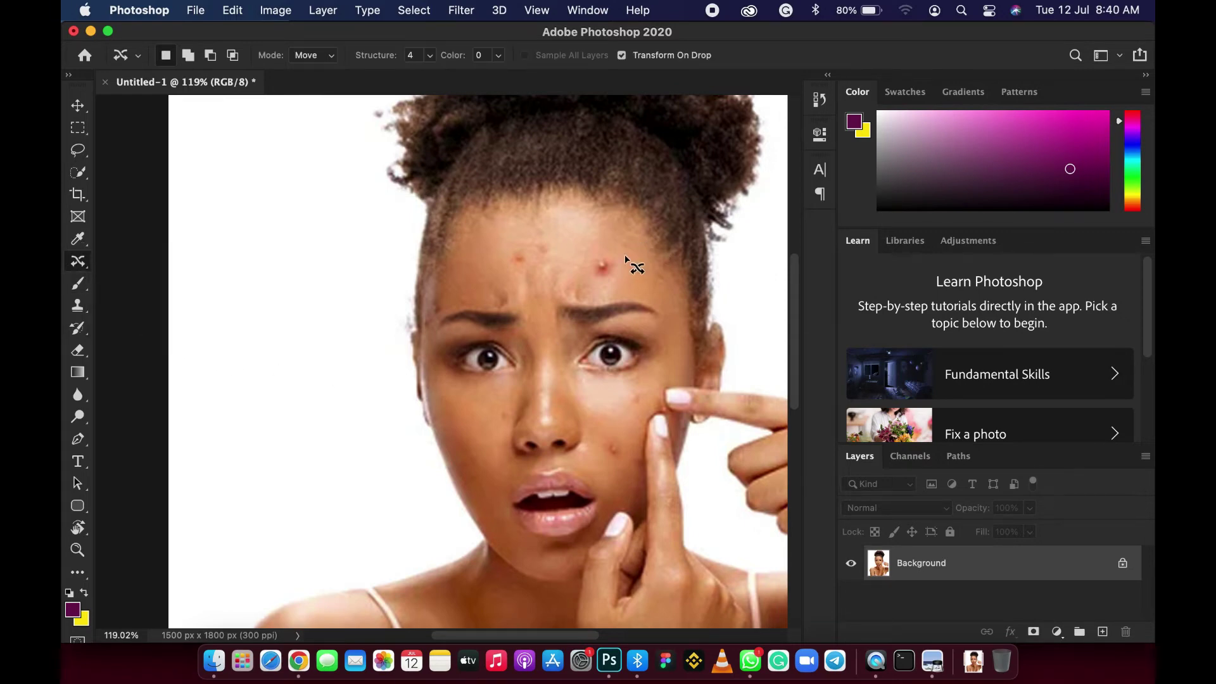
pyautogui.scroll(3, 625, 257)
pyautogui.scroll(3, 625, 258)
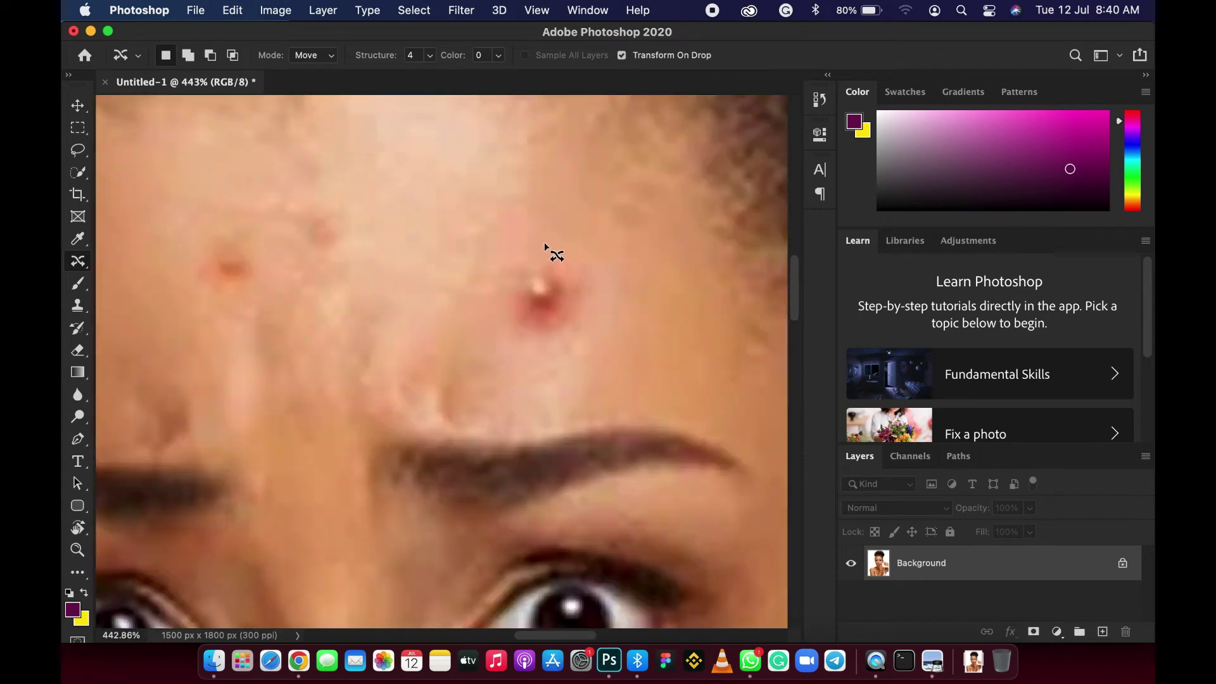
pyautogui.moveTo(545, 242)
pyautogui.mouseDown()
pyautogui.moveTo(592, 271)
pyautogui.moveTo(589, 315)
pyautogui.moveTo(570, 335)
pyautogui.moveTo(510, 339)
pyautogui.moveTo(492, 321)
pyautogui.moveTo(495, 282)
pyautogui.moveTo(518, 252)
pyautogui.moveTo(544, 252)
pyautogui.mouseUp()
# Step: Fill the selected pimple using Content-Aware fill at 100% opacity
pyautogui.hotkey('shift', 'BackSpace')
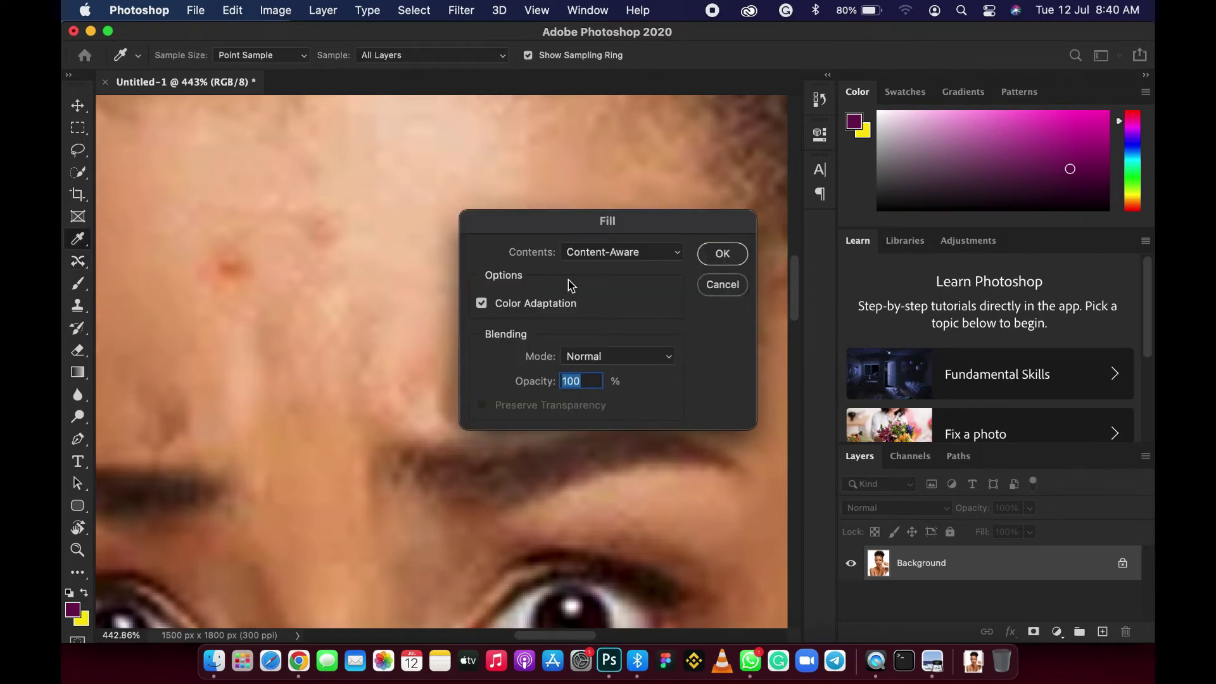
pyautogui.moveTo(535, 227); pyautogui.dragTo(714, 256)
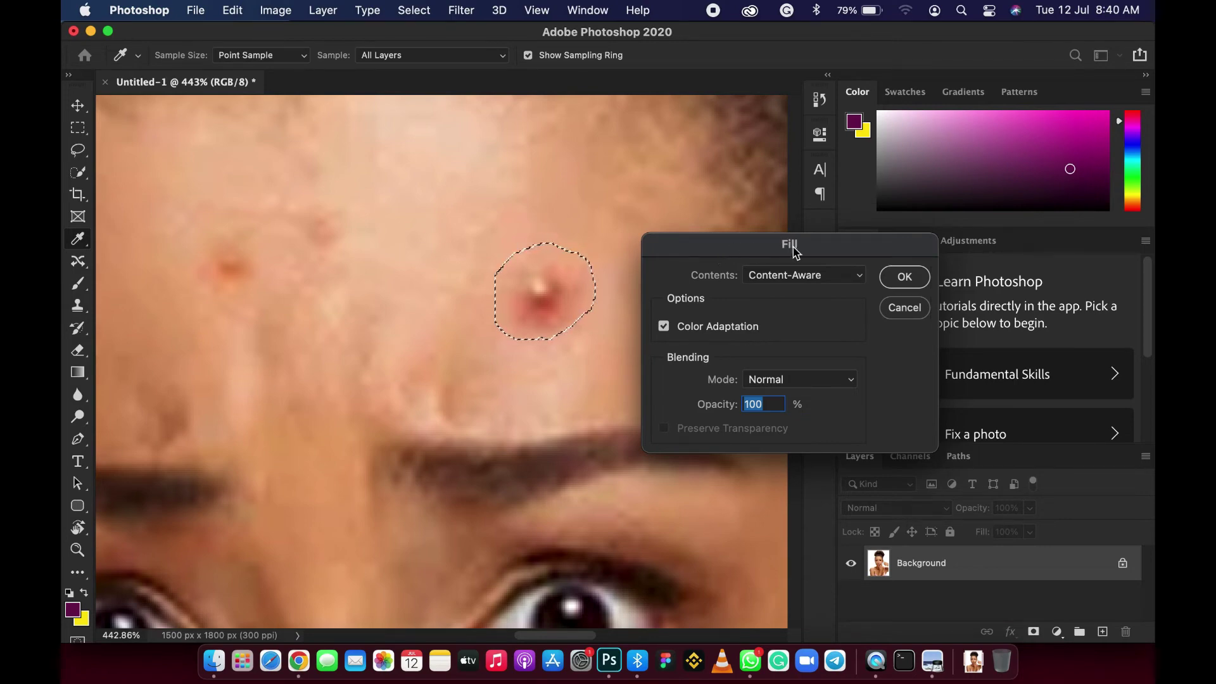
pyautogui.click(904, 277)
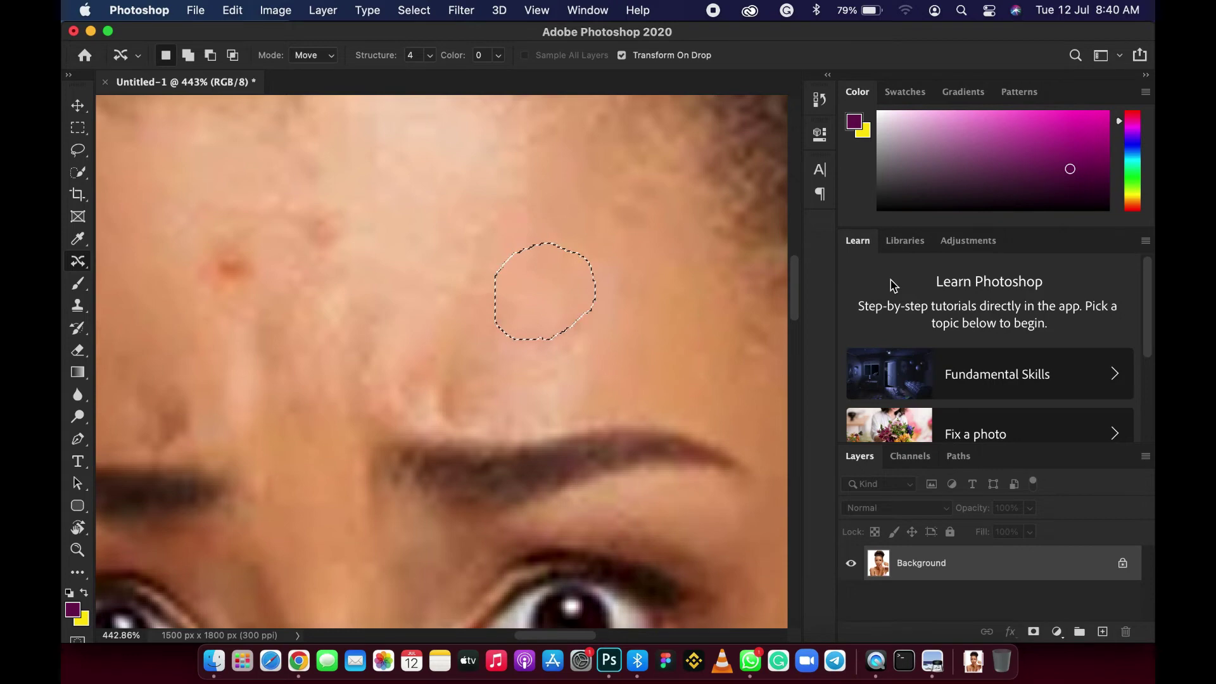
# Step: Deselect the filled area, re-zoom on the forehead, and show the healing tools list
pyautogui.press('super+d')
pyautogui.scroll(-10, 608, 314)
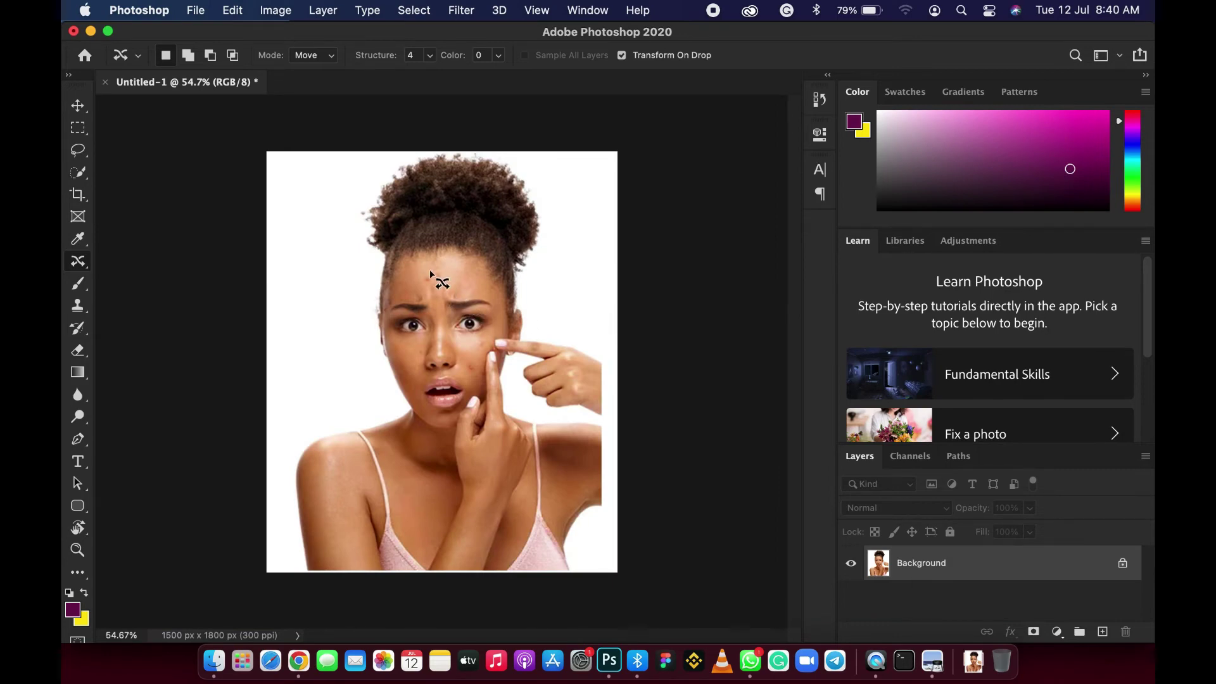
pyautogui.scroll(6, 429, 271)
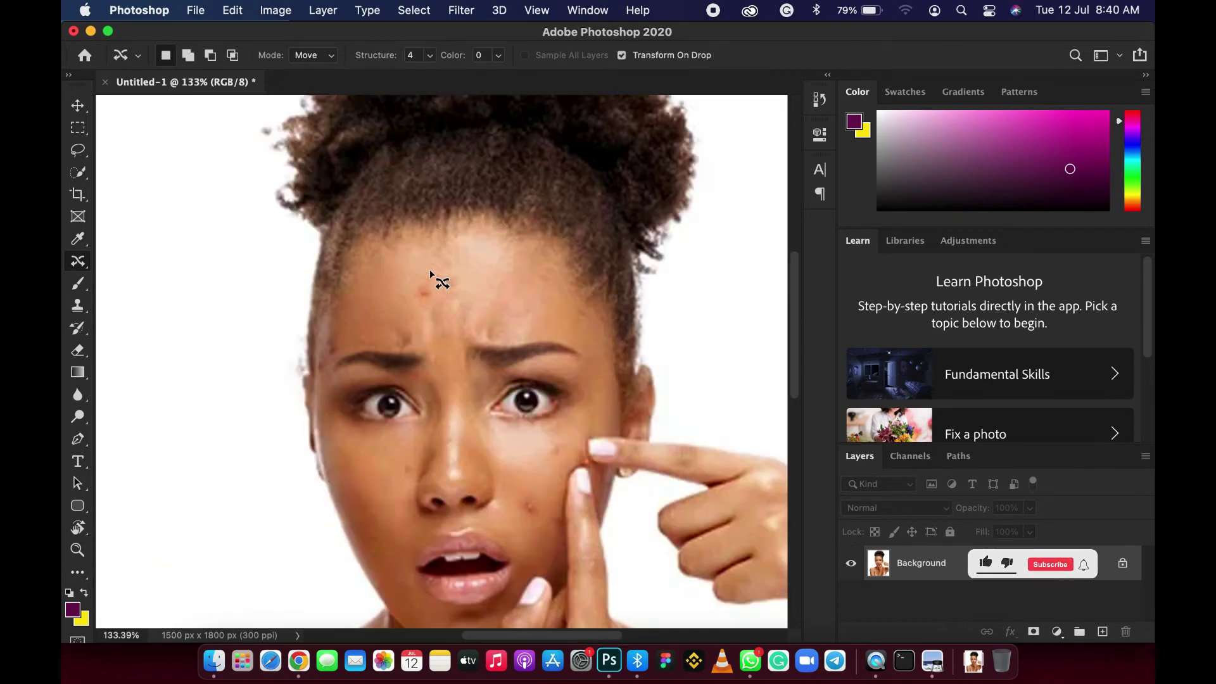
pyautogui.scroll(3, 430, 271)
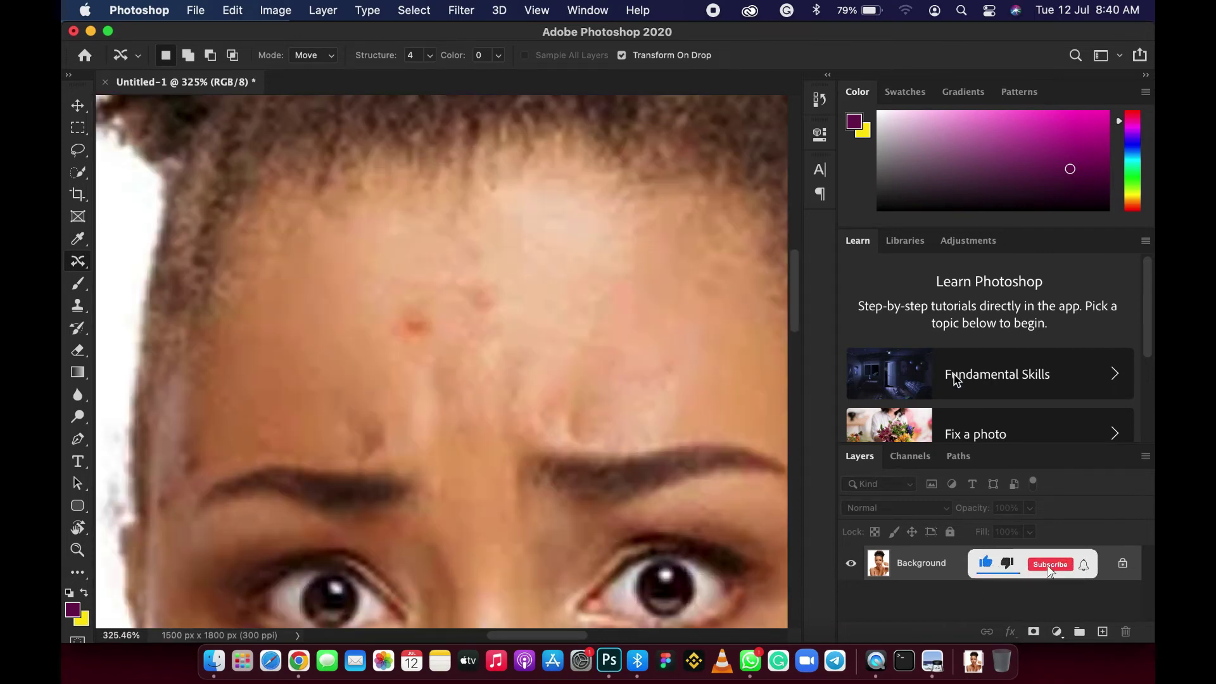
pyautogui.rightClick(78, 261)
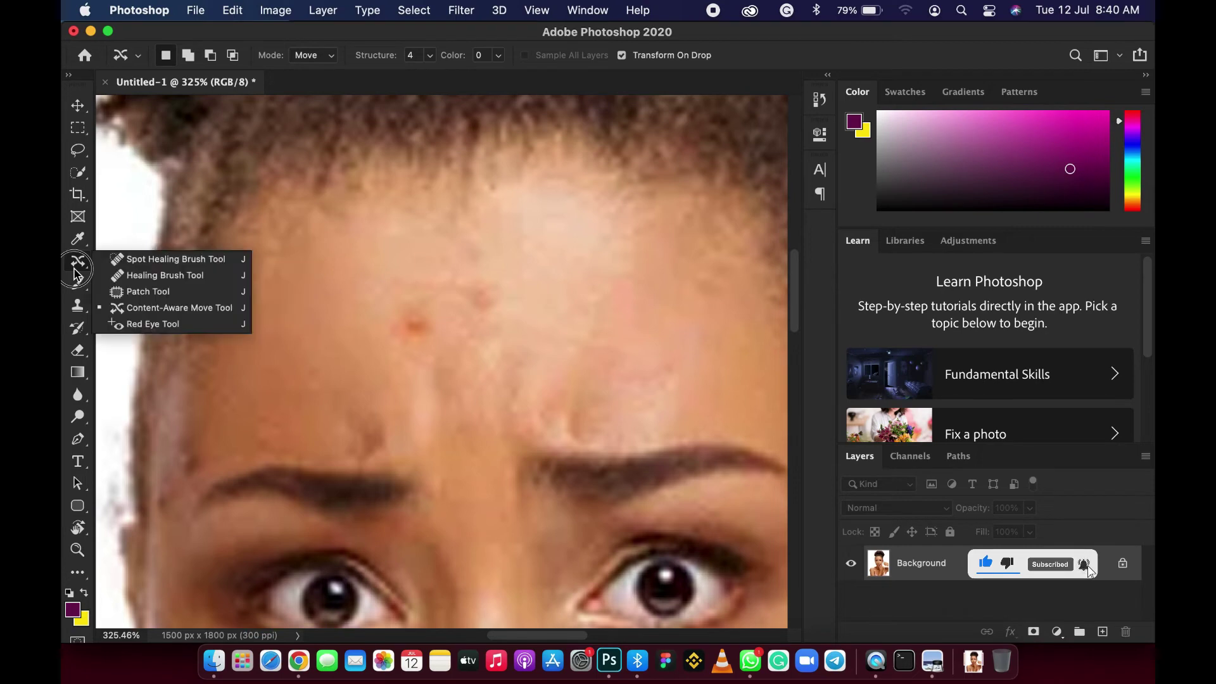
# Step: With the Spot Healing Brush, heal the two forehead blemishes and the spot above the eyebrow
pyautogui.click(137, 265)
pyautogui.click(410, 322)
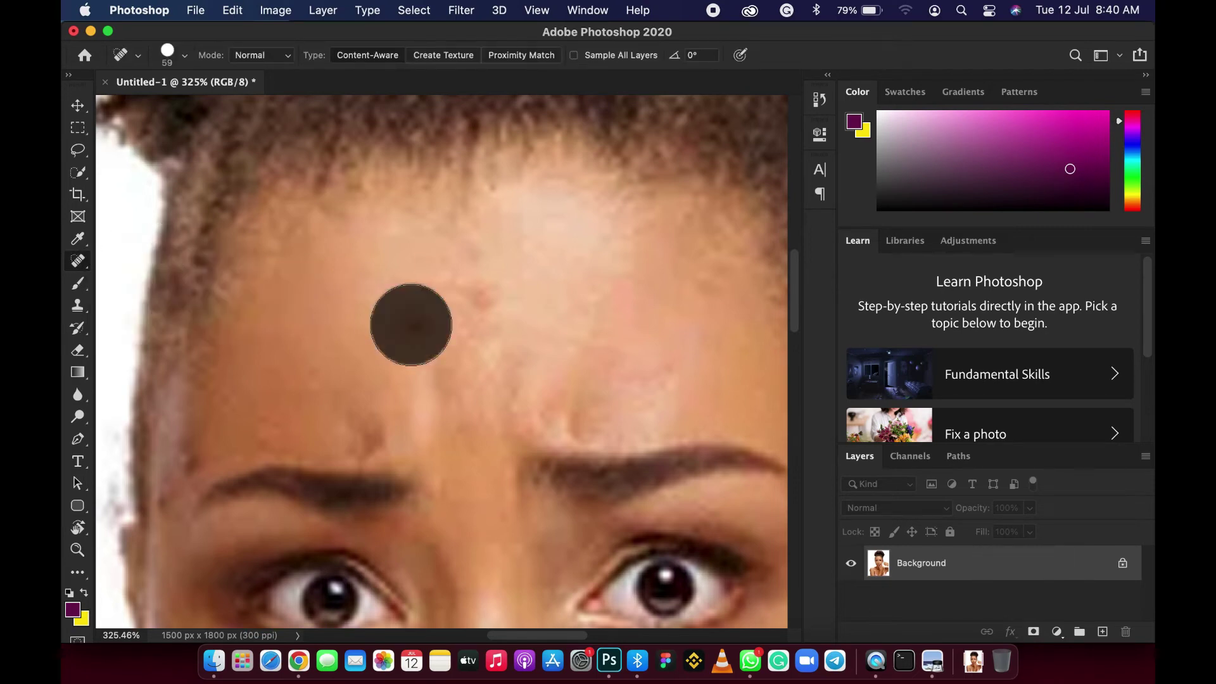
pyautogui.click(484, 292)
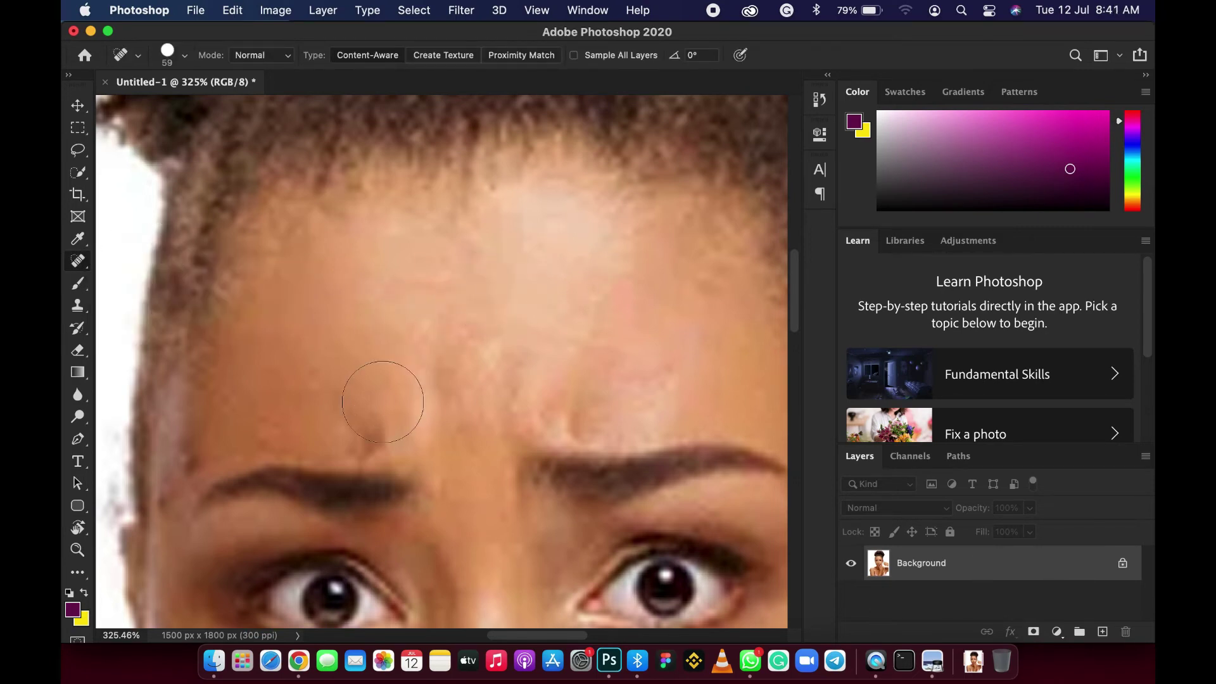
pyautogui.click(369, 423)
# Step: Heal the three cheek blemishes beside the nose and finger, then shrink the brush
pyautogui.scroll(-3, 463, 305)
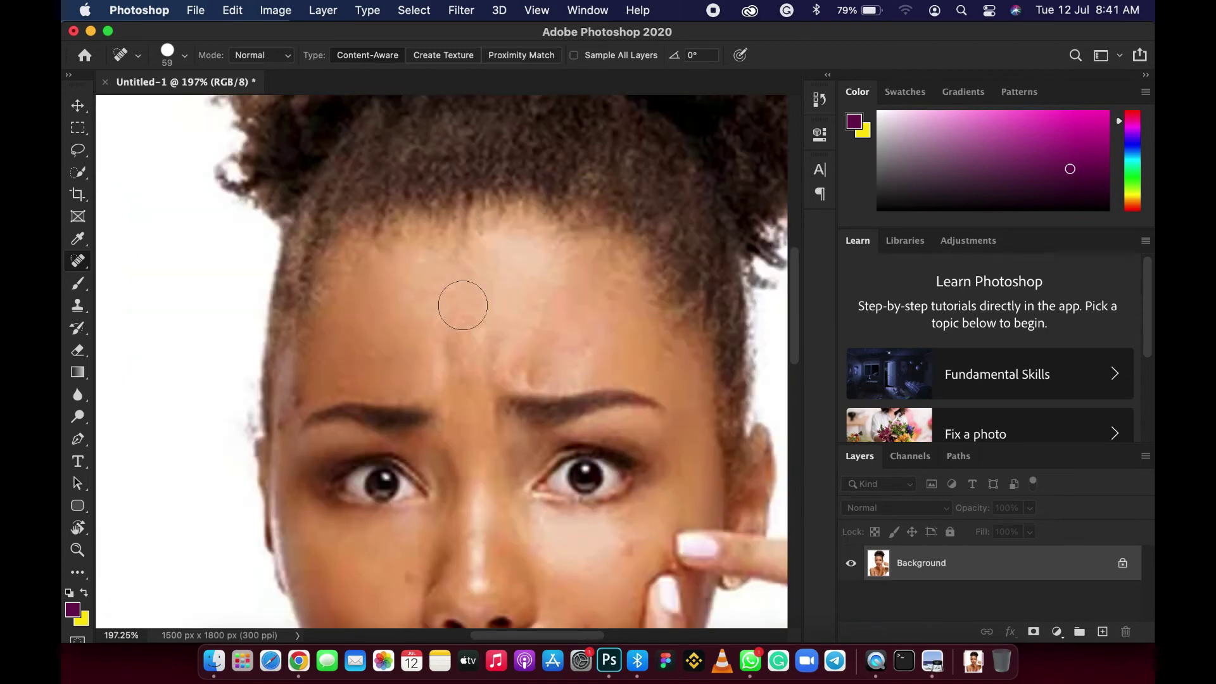
pyautogui.scroll(-2, 462, 305)
pyautogui.scroll(2, 488, 469)
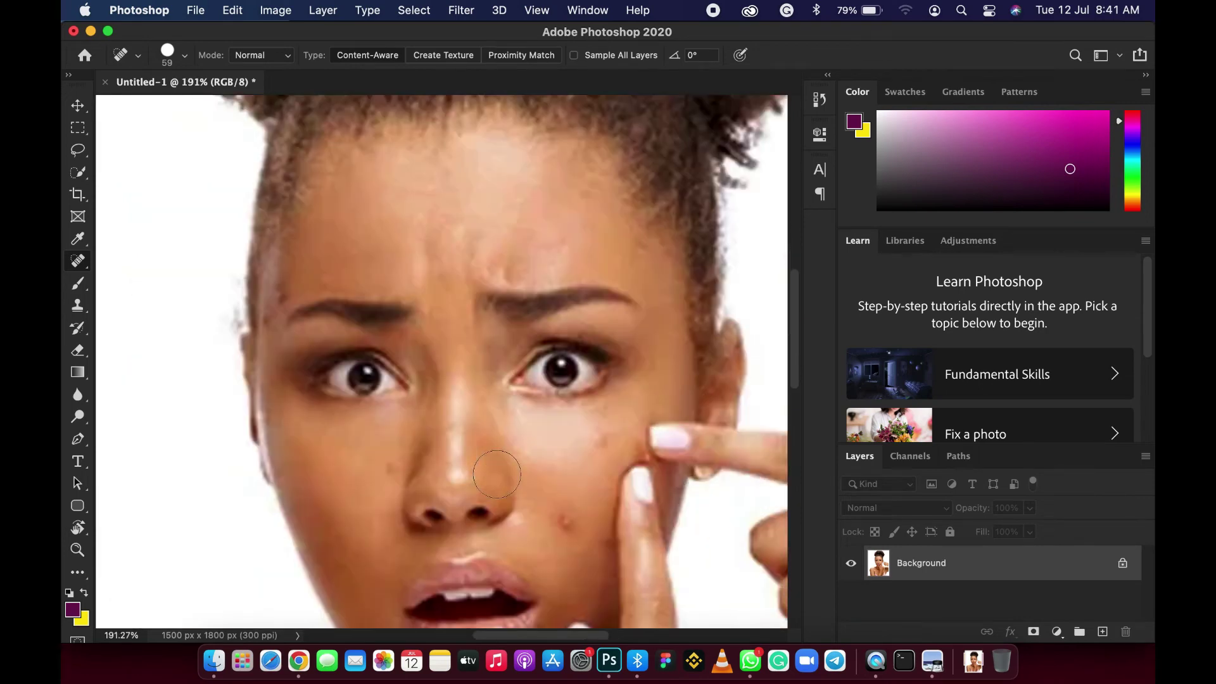
pyautogui.click(383, 469)
pyautogui.click(600, 440)
pyautogui.click(563, 528)
pyautogui.scroll(3, 255, 308)
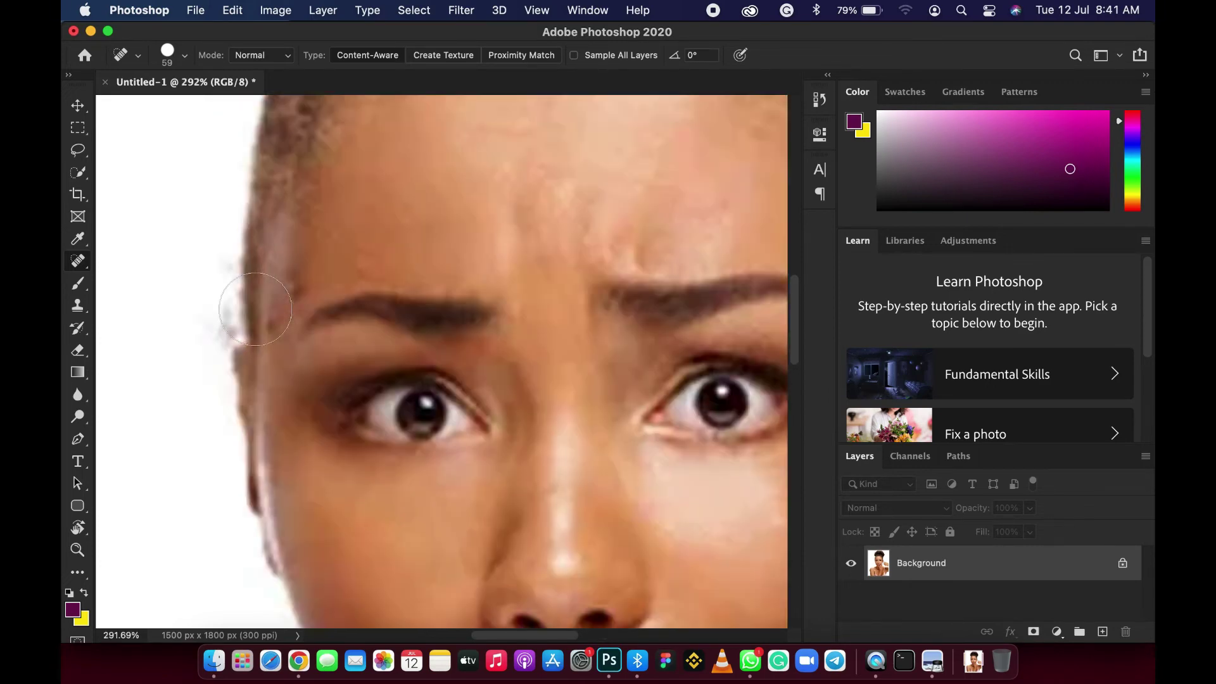
pyautogui.press('[')
pyautogui.press('[')
pyautogui.press('[')
pyautogui.press('[')
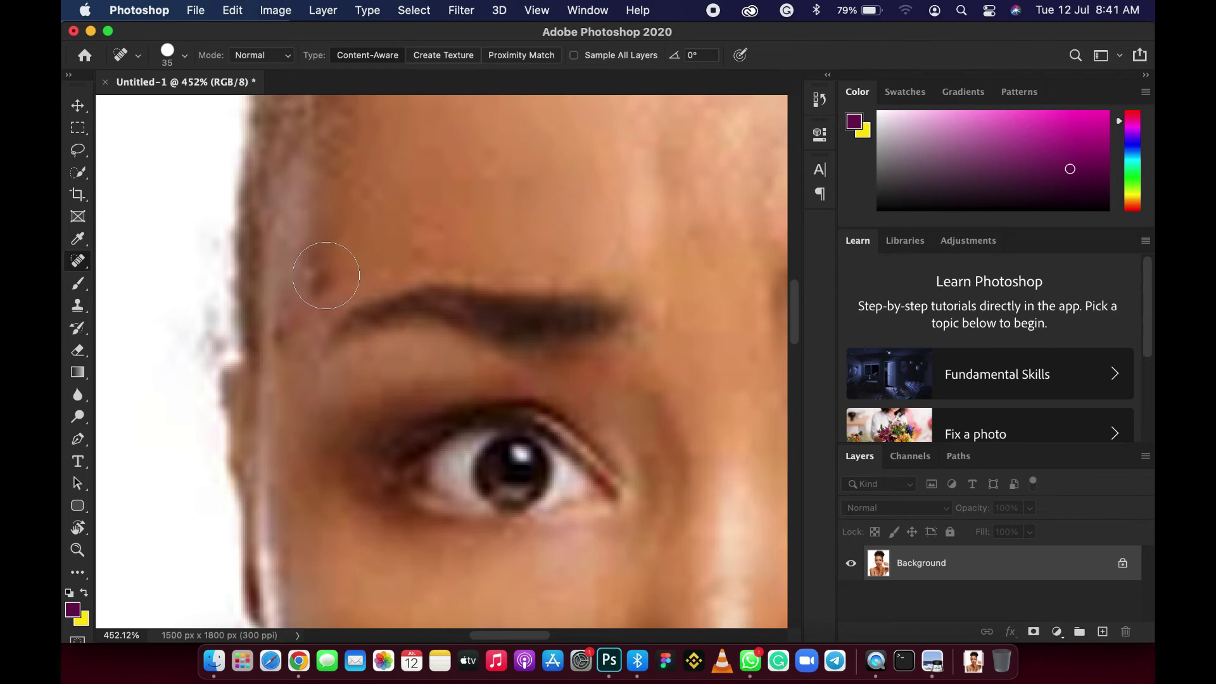
# Step: Set the brush to 49 px, reduce it to 25, and heal the dark spot near the brow
pyautogui.click(184, 55)
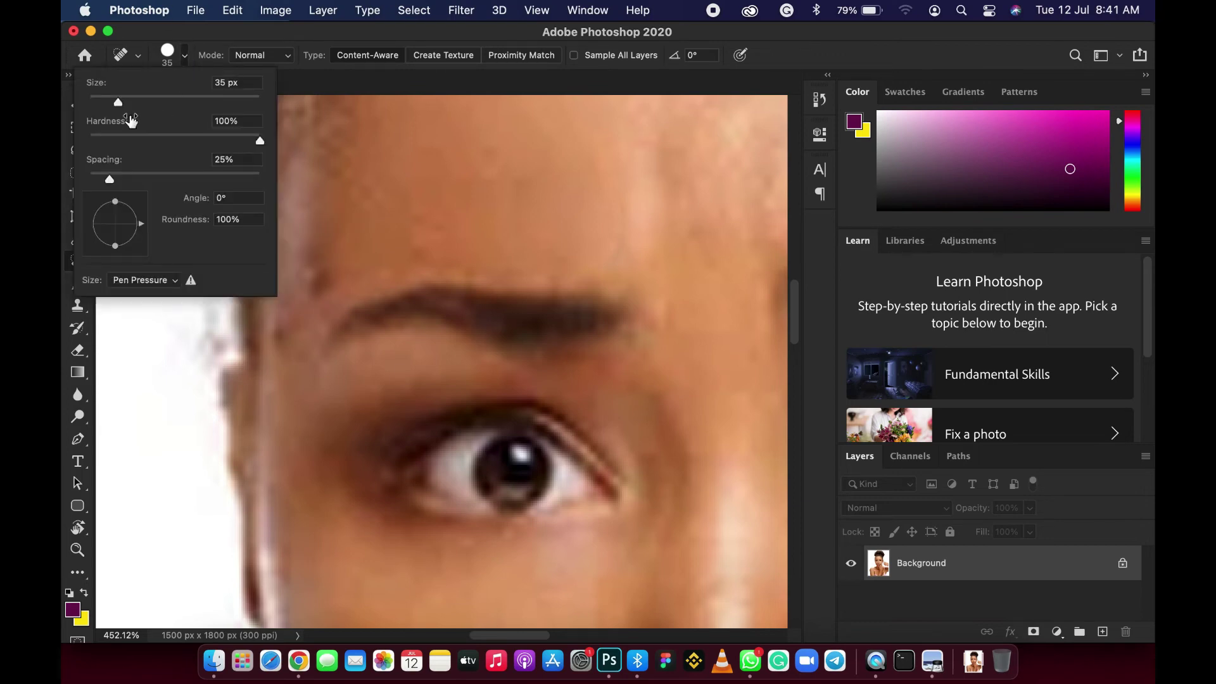
pyautogui.moveTo(133, 106); pyautogui.dragTo(129, 102)
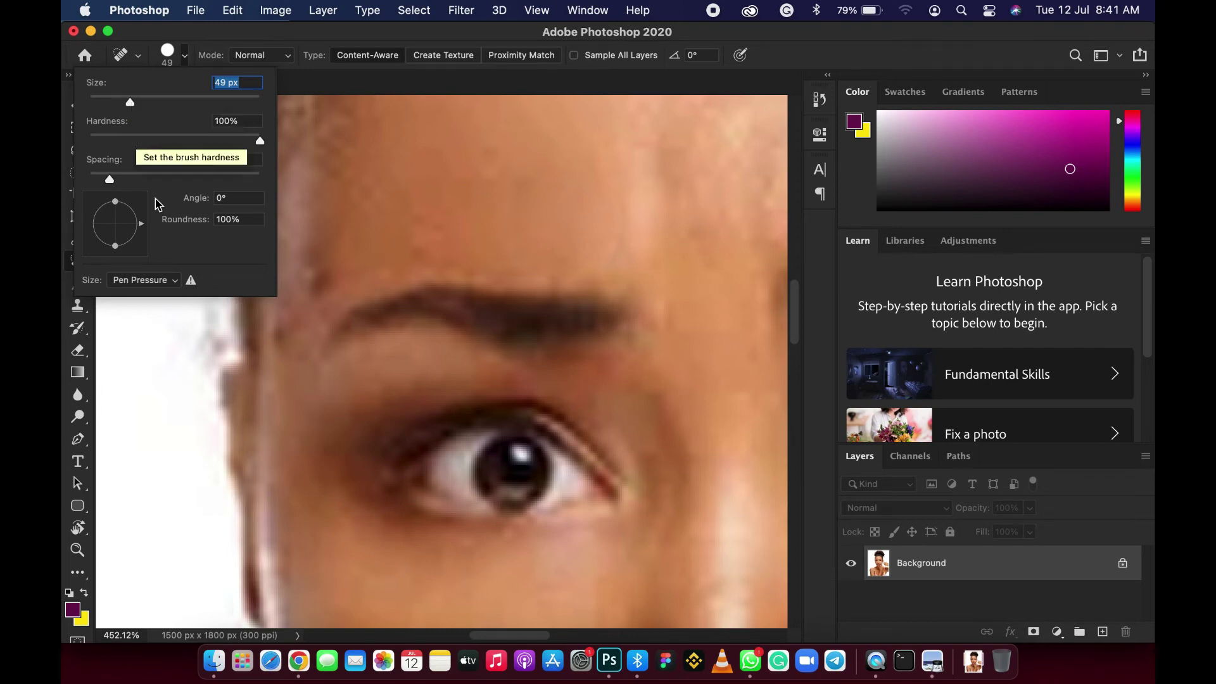
pyautogui.click(285, 285)
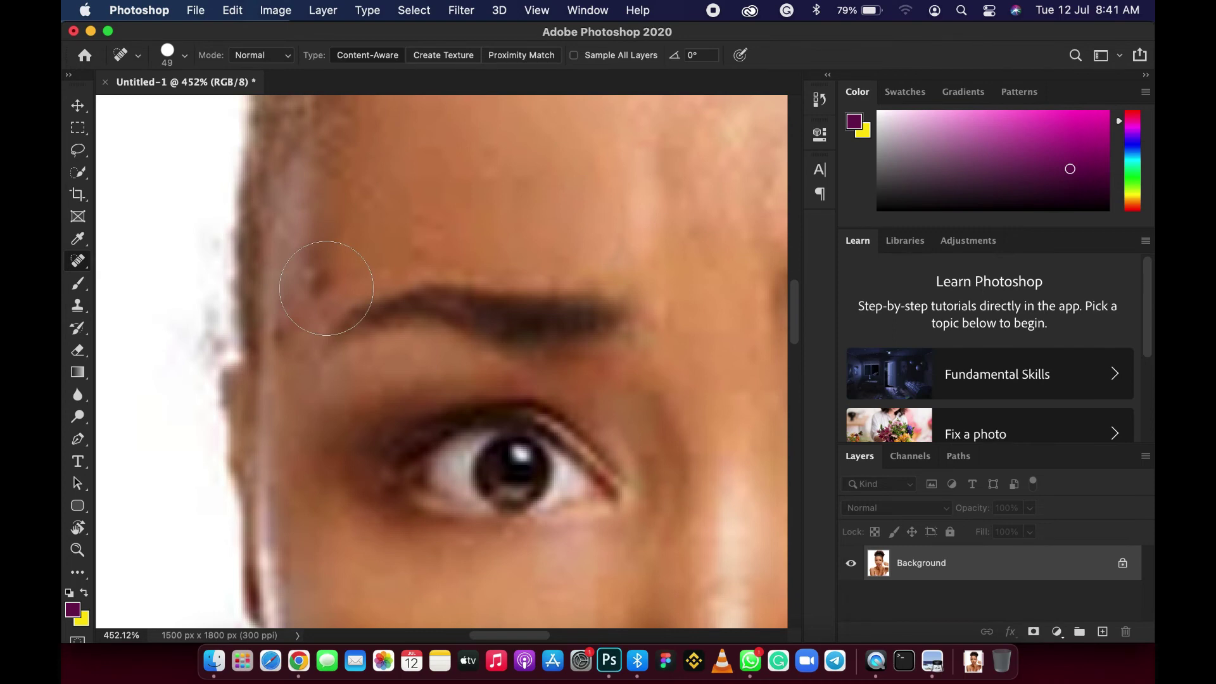
pyautogui.press('[')
pyautogui.press('[')
pyautogui.press('[')
pyautogui.click(318, 282)
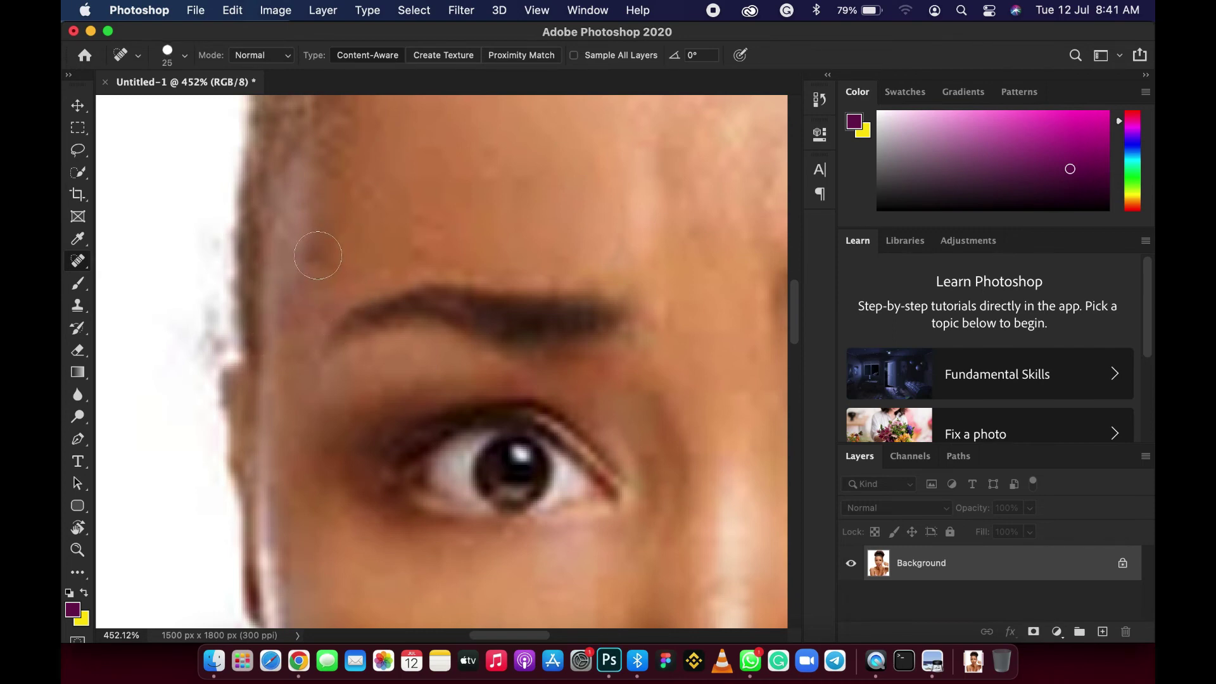
pyautogui.scroll(-5, 406, 207)
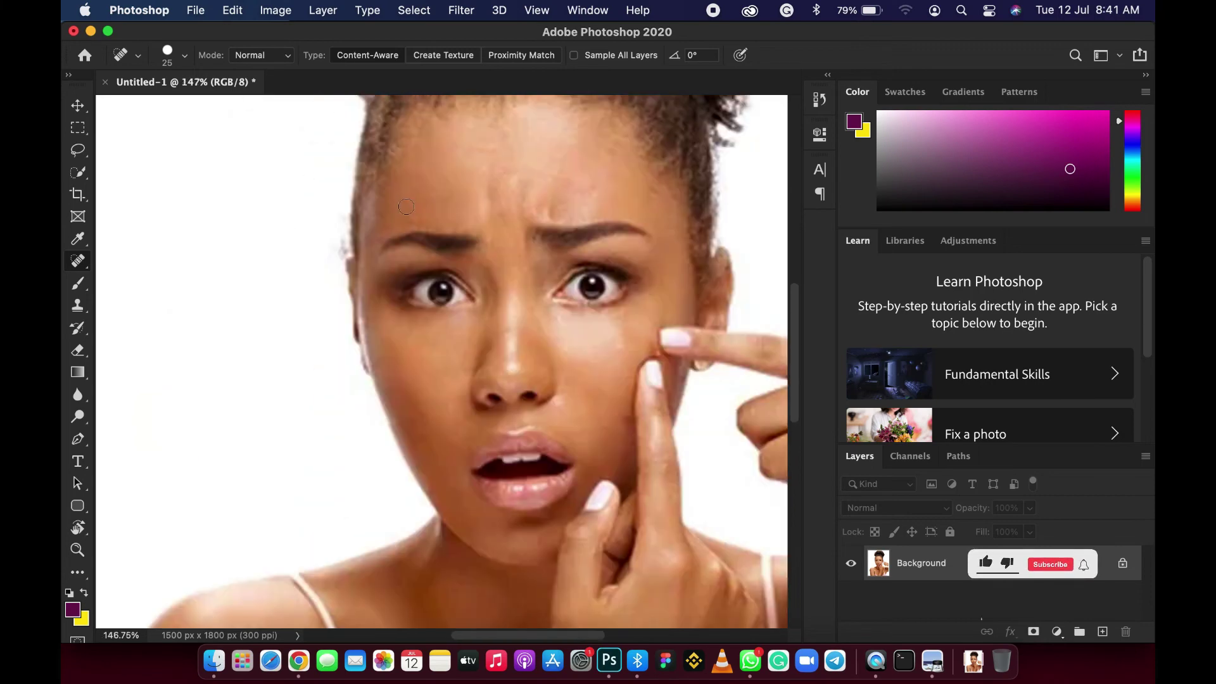
pyautogui.scroll(2, 674, 350)
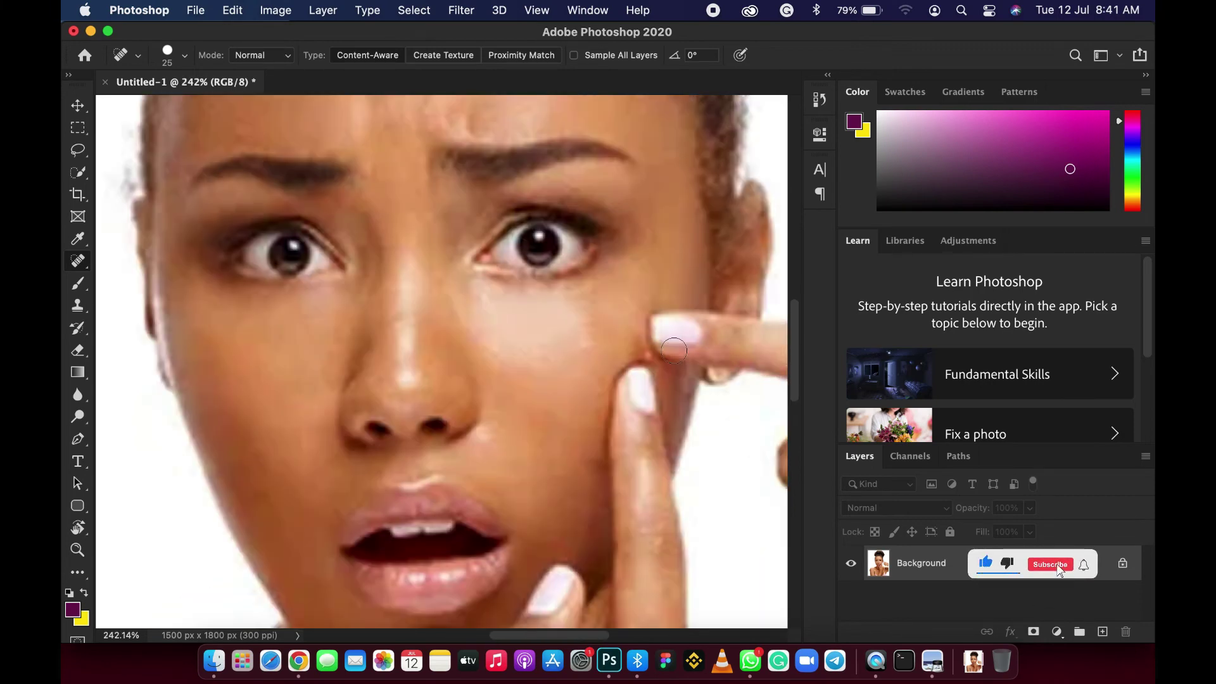
# Step: Shrink the Spot Healing Brush to 10 px and heal the red cheek spot beside the fingertip
pyautogui.scroll(5, 673, 351)
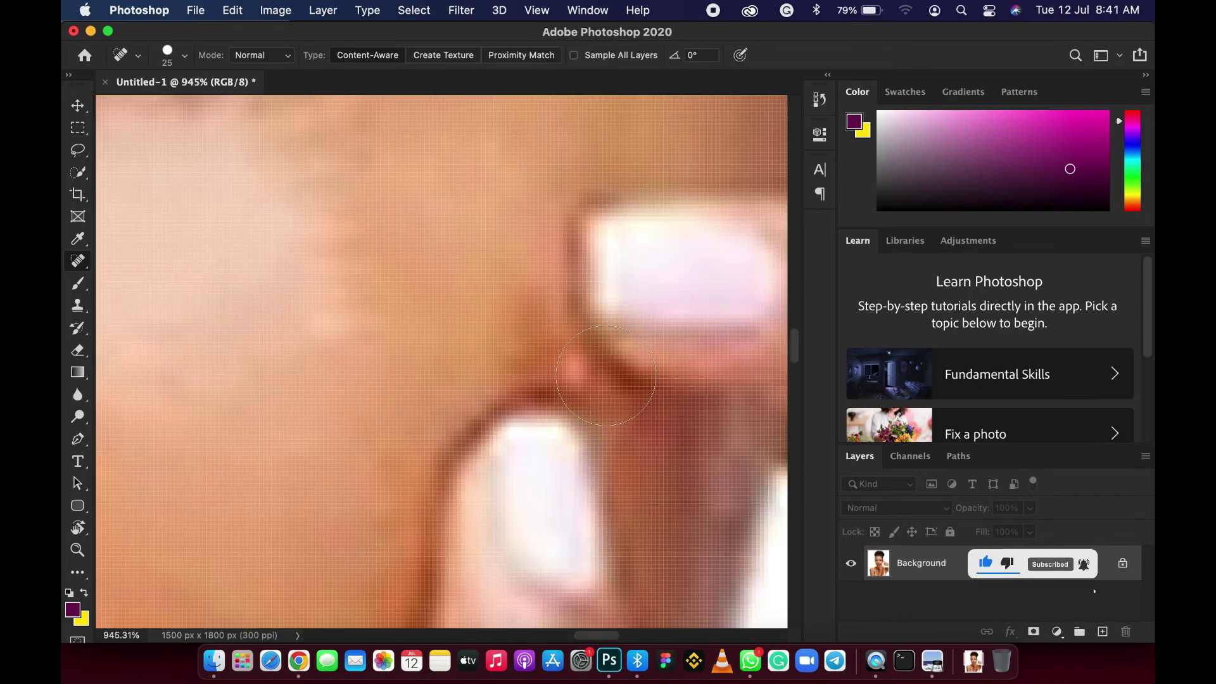
pyautogui.press('[')
pyautogui.press('[')
pyautogui.click(567, 380)
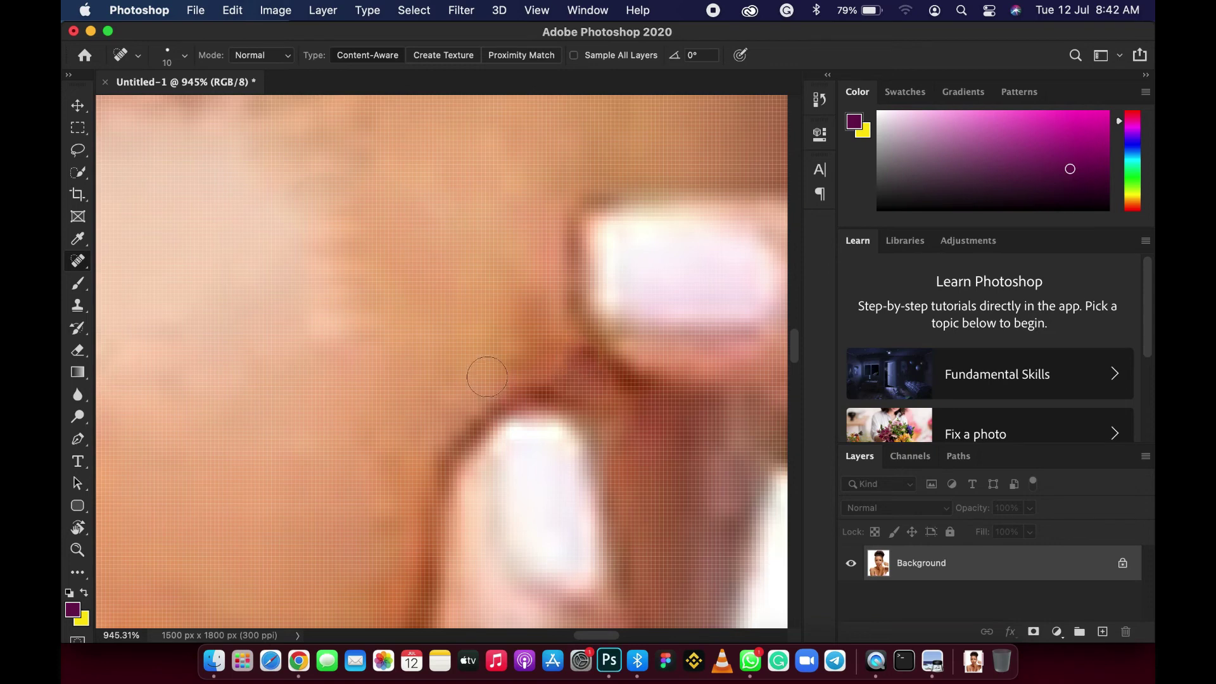
pyautogui.scroll(-2, 476, 326)
pyautogui.scroll(-3, 475, 326)
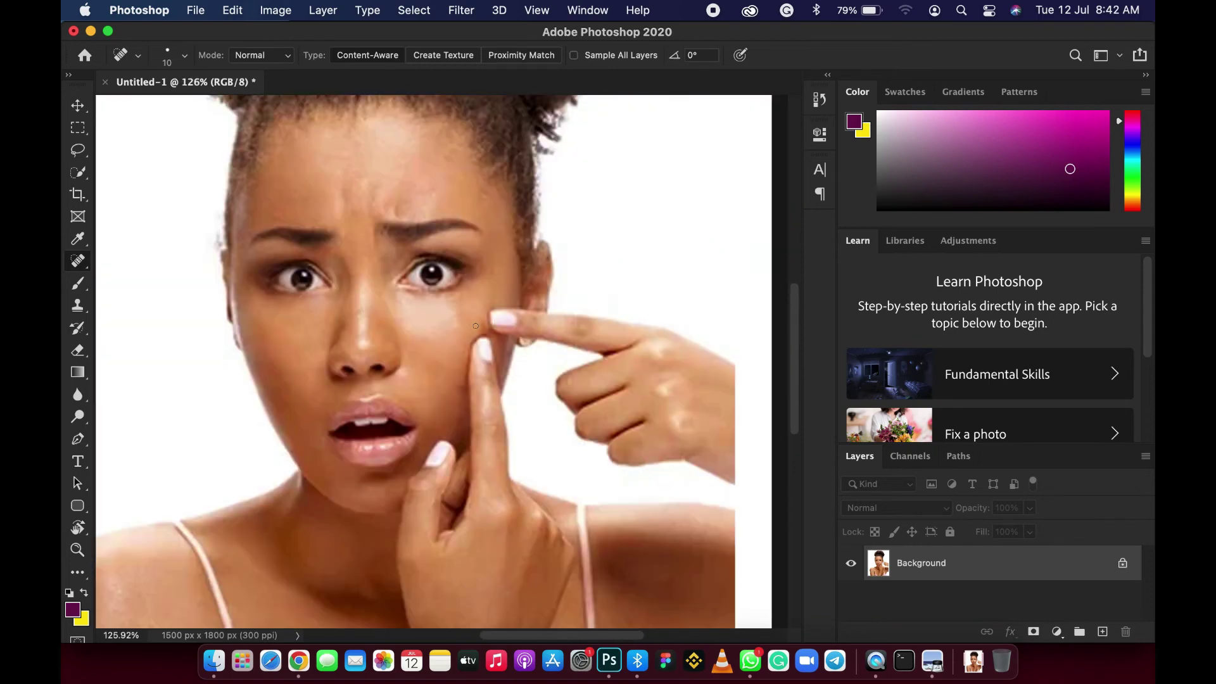
pyautogui.scroll(-2, 475, 326)
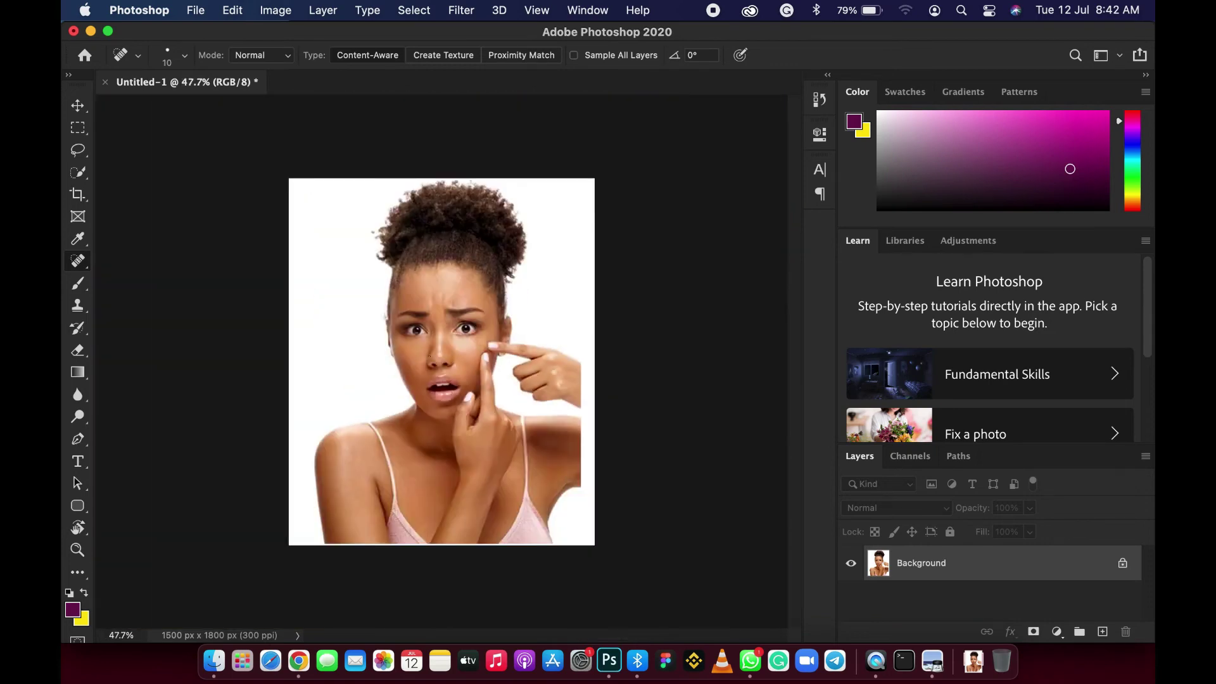
pyautogui.scroll(1, 425, 354)
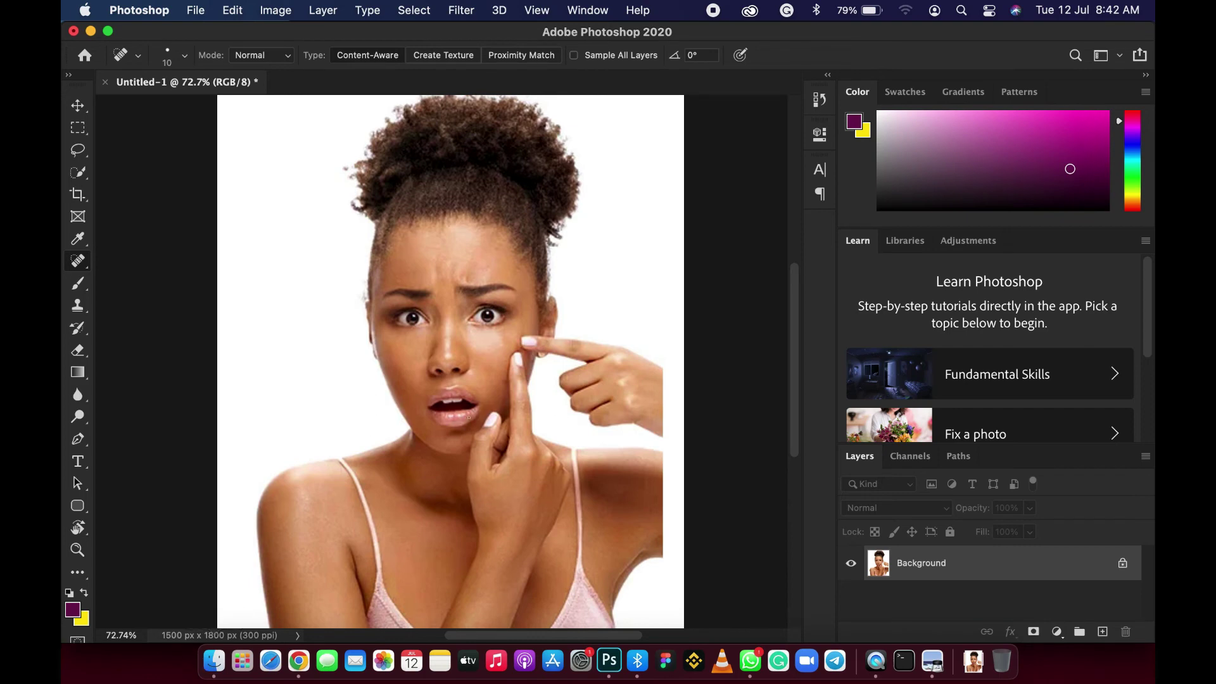
pyautogui.scroll(5, 381, 545)
pyautogui.scroll(-2, 421, 527)
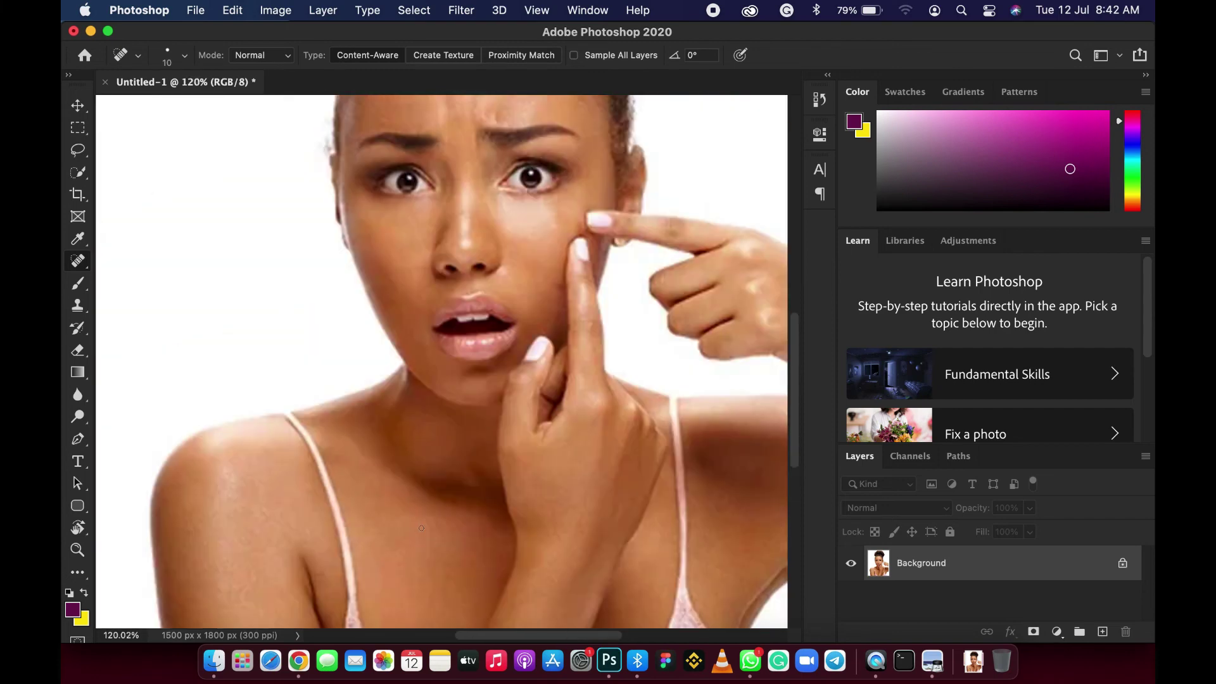
pyautogui.scroll(-3, 421, 527)
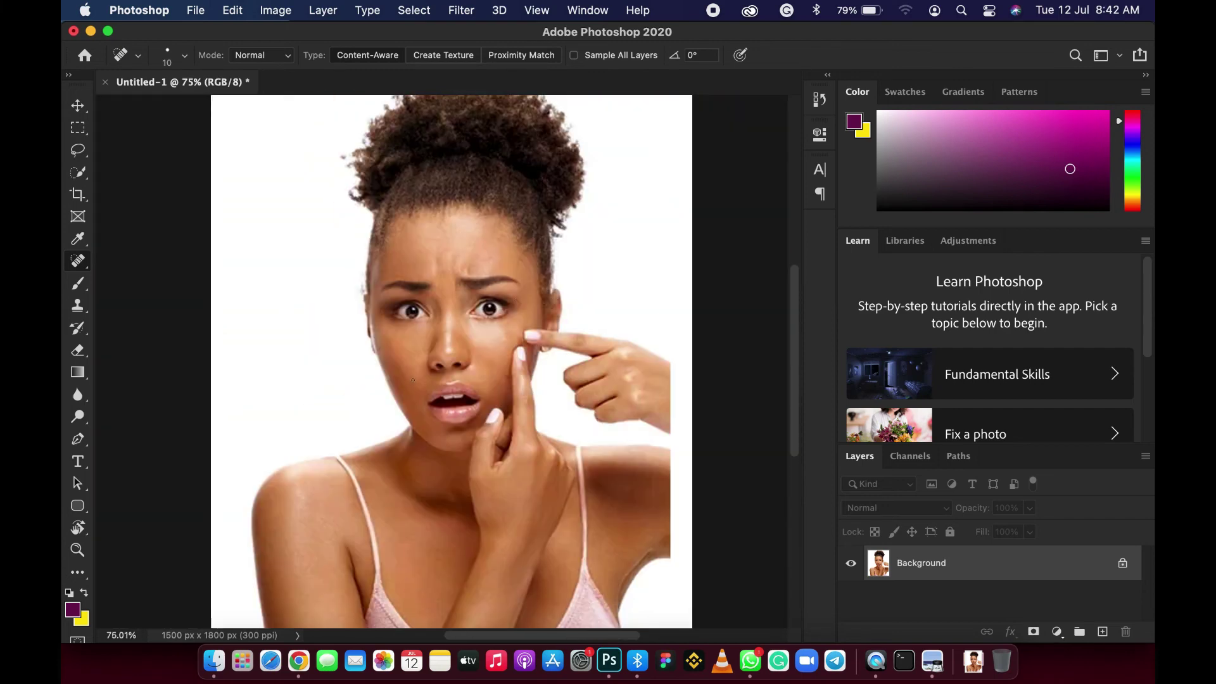
pyautogui.scroll(6, 413, 380)
pyautogui.scroll(-3, 410, 404)
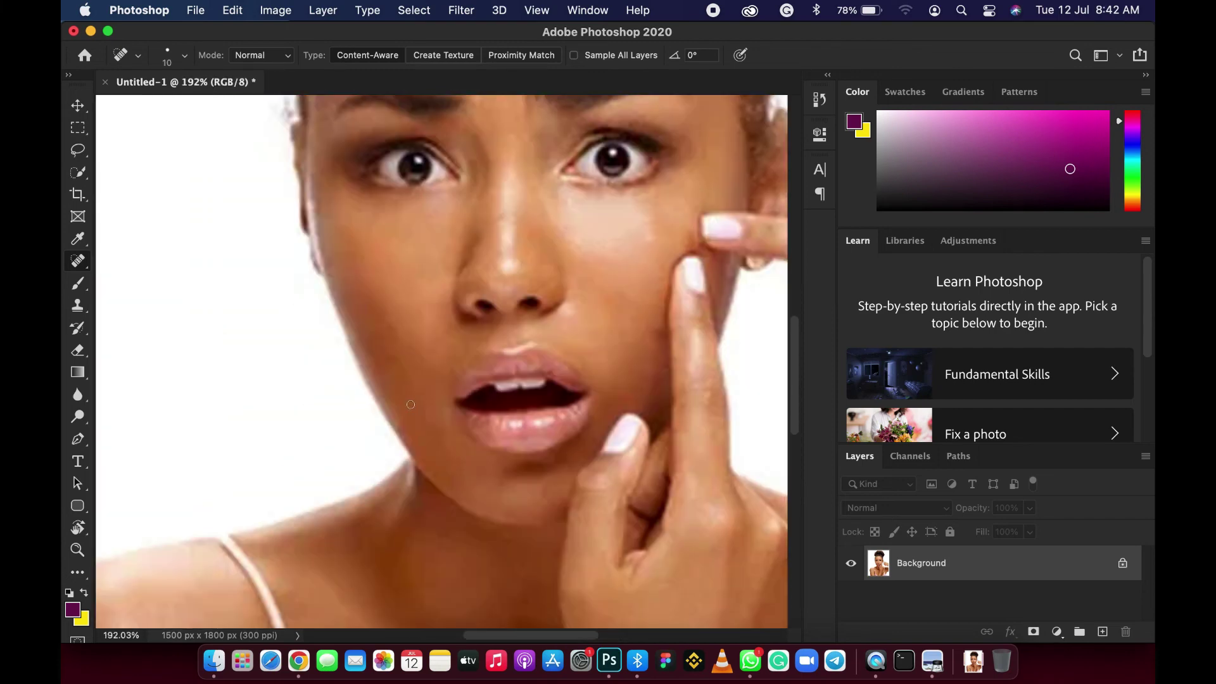
pyautogui.scroll(-2, 410, 404)
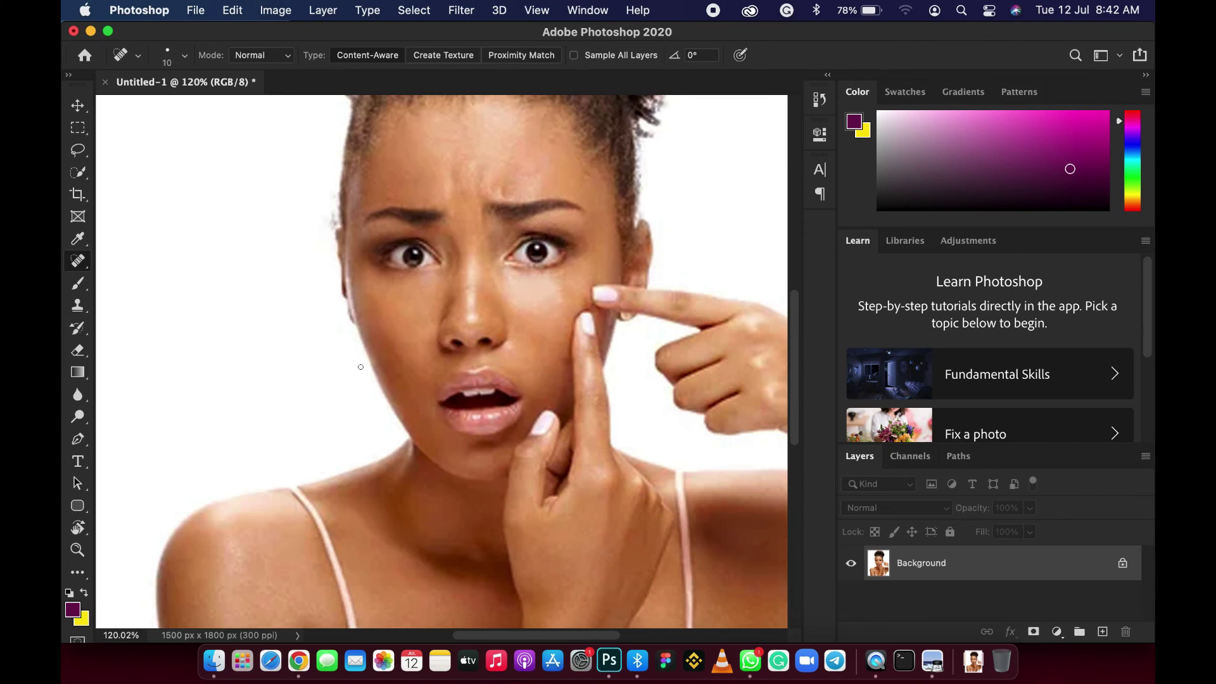
# Step: Show the Spot Healing Brush tool group's flyout of healing and retouching tools
pyautogui.rightClick(80, 261)
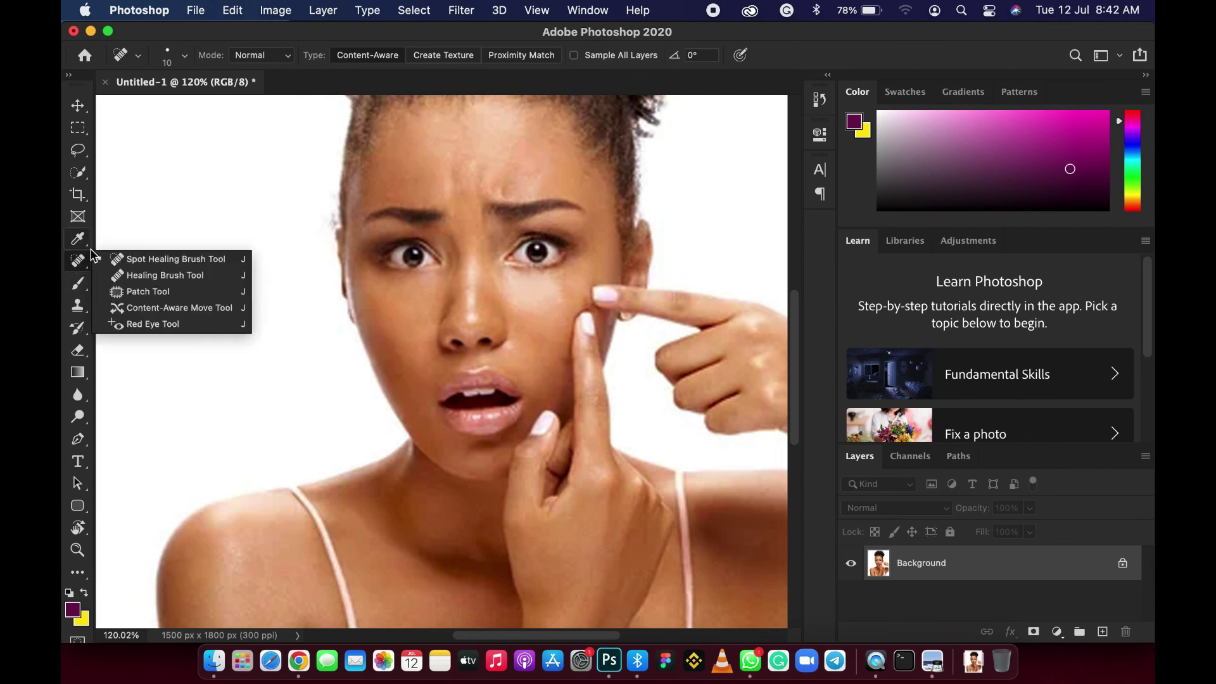